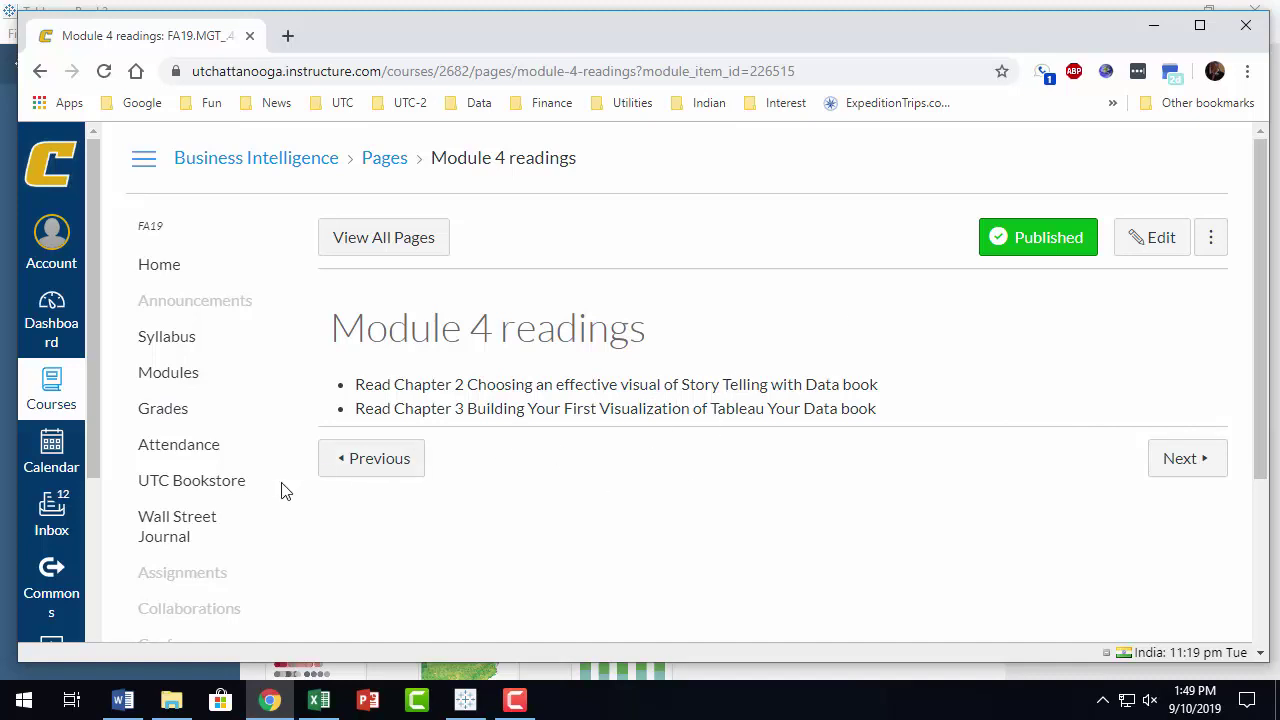
# Step: View the Module 4 Class materials page, and switch to Tableau to connect to the Excel workbook Superstore for TYD2
pyautogui.click(1177, 457)
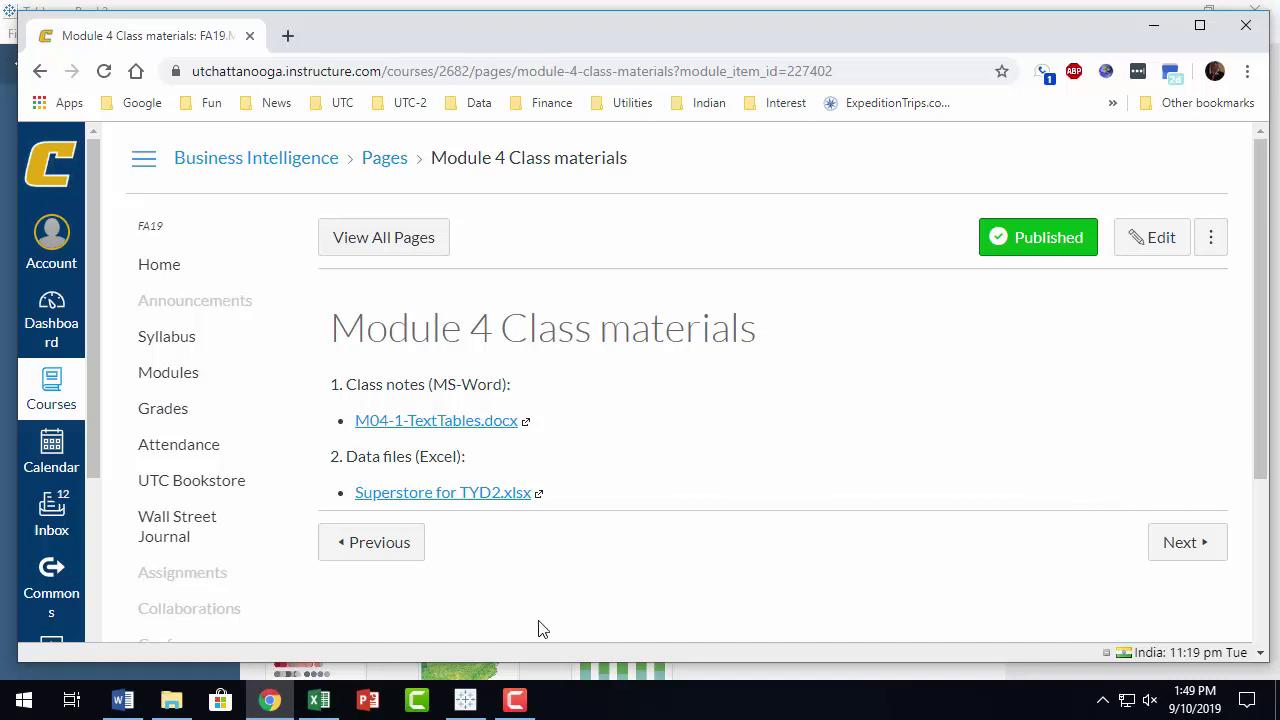
pyautogui.click(465, 700)
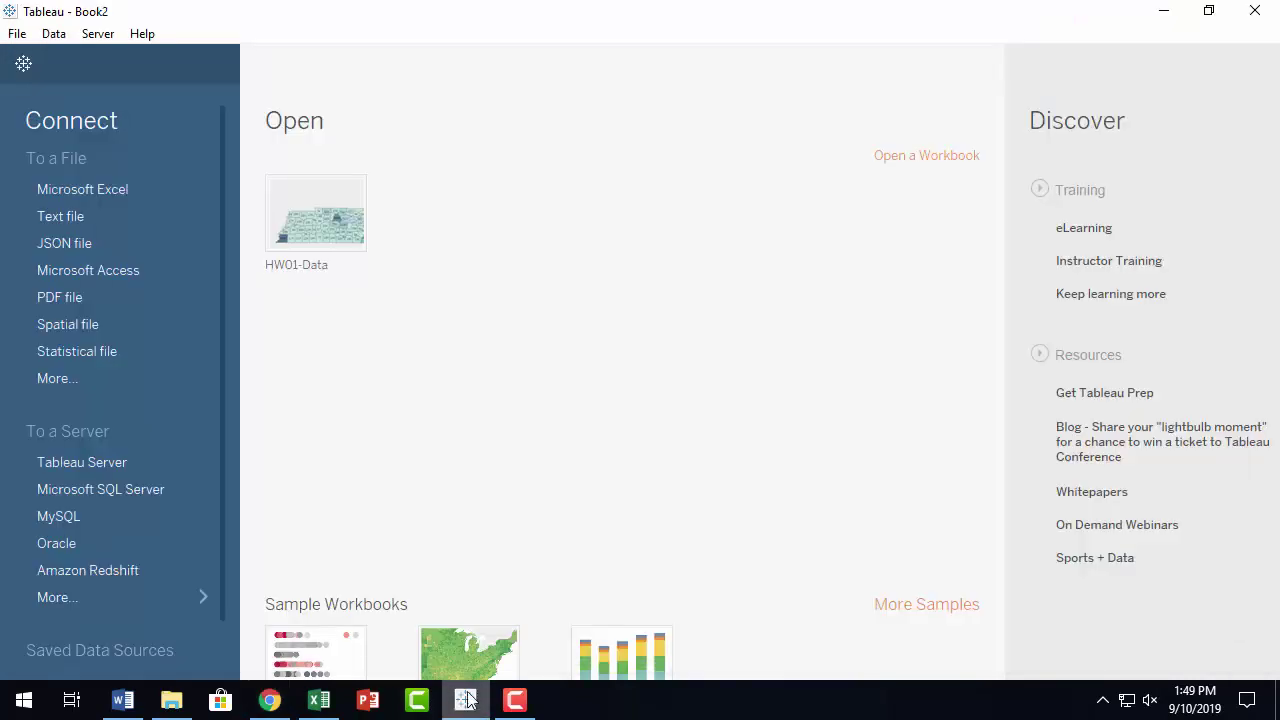
pyautogui.click(99, 188)
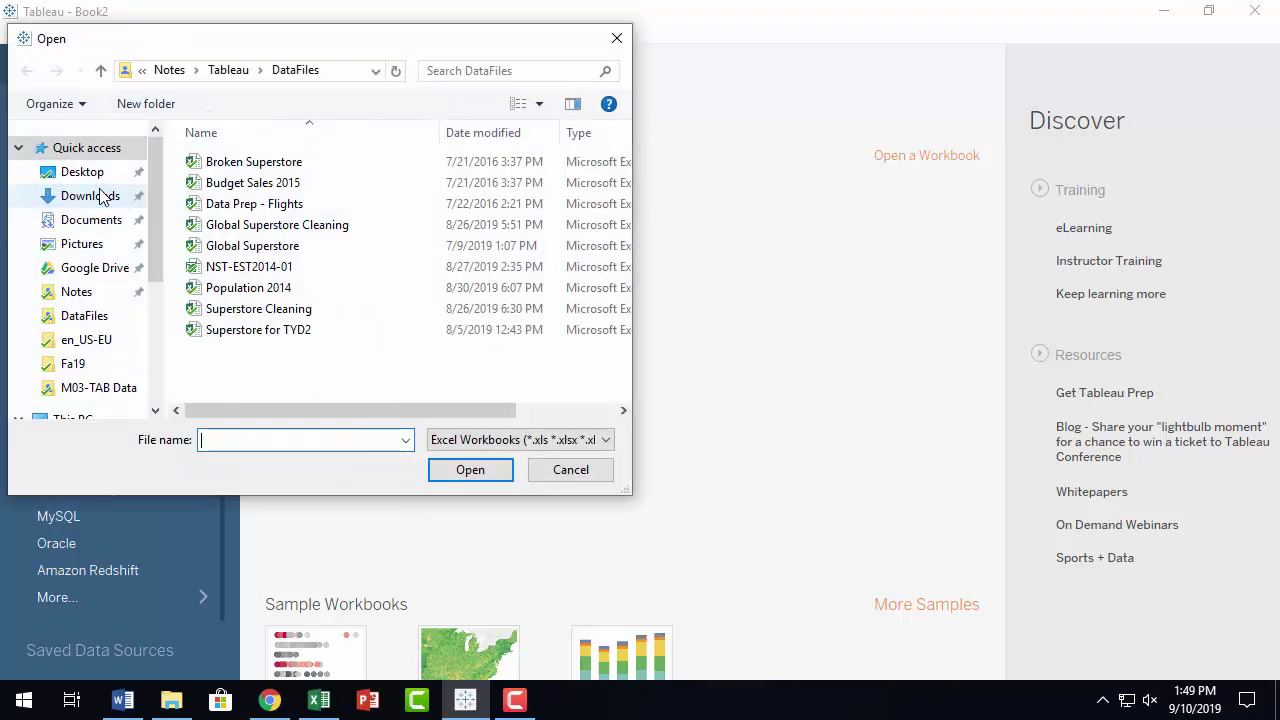
pyautogui.click(300, 334)
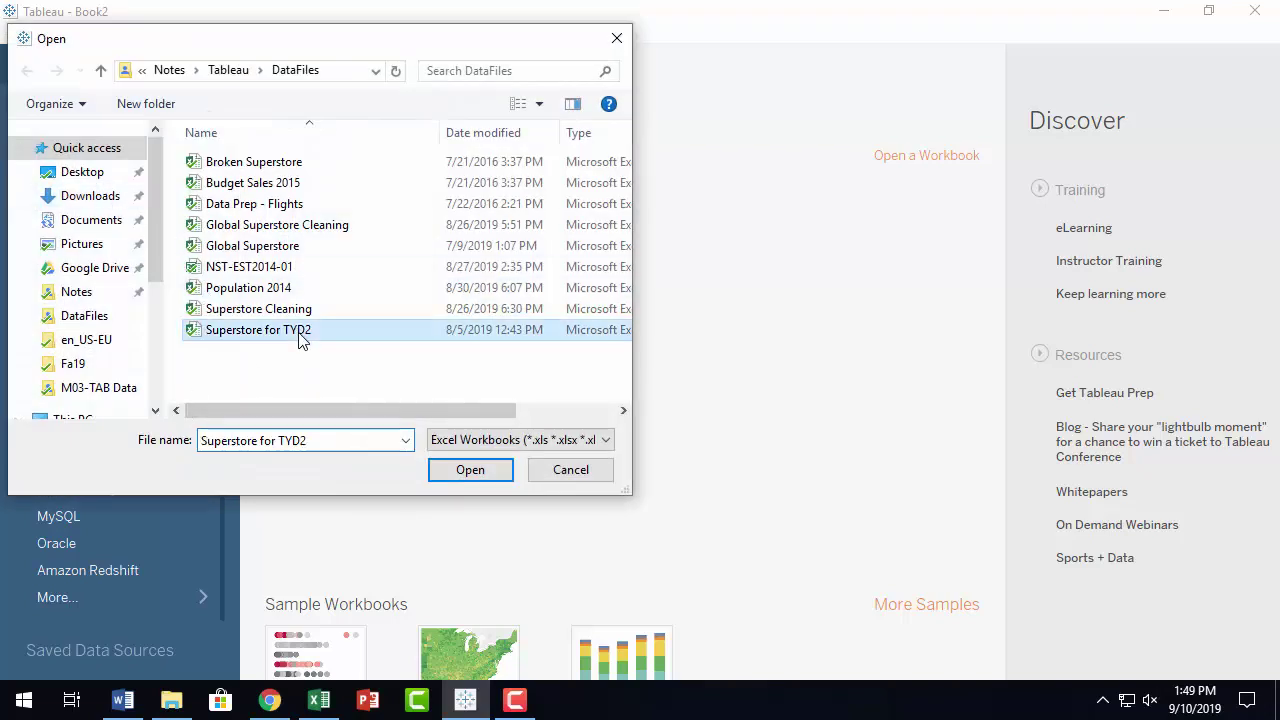
pyautogui.click(470, 470)
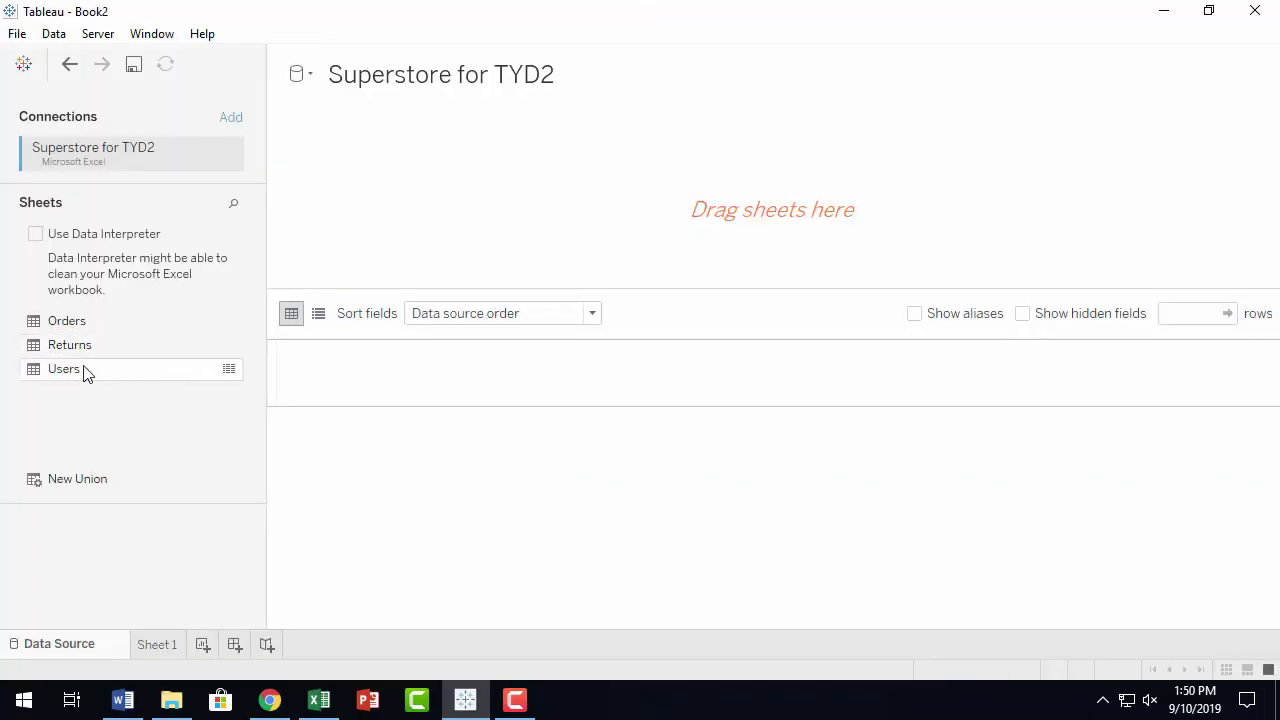
# Step: Add the Orders sheet to the data source and open the Sheet 1 worksheet
pyautogui.moveTo(76, 327); pyautogui.dragTo(578, 264)
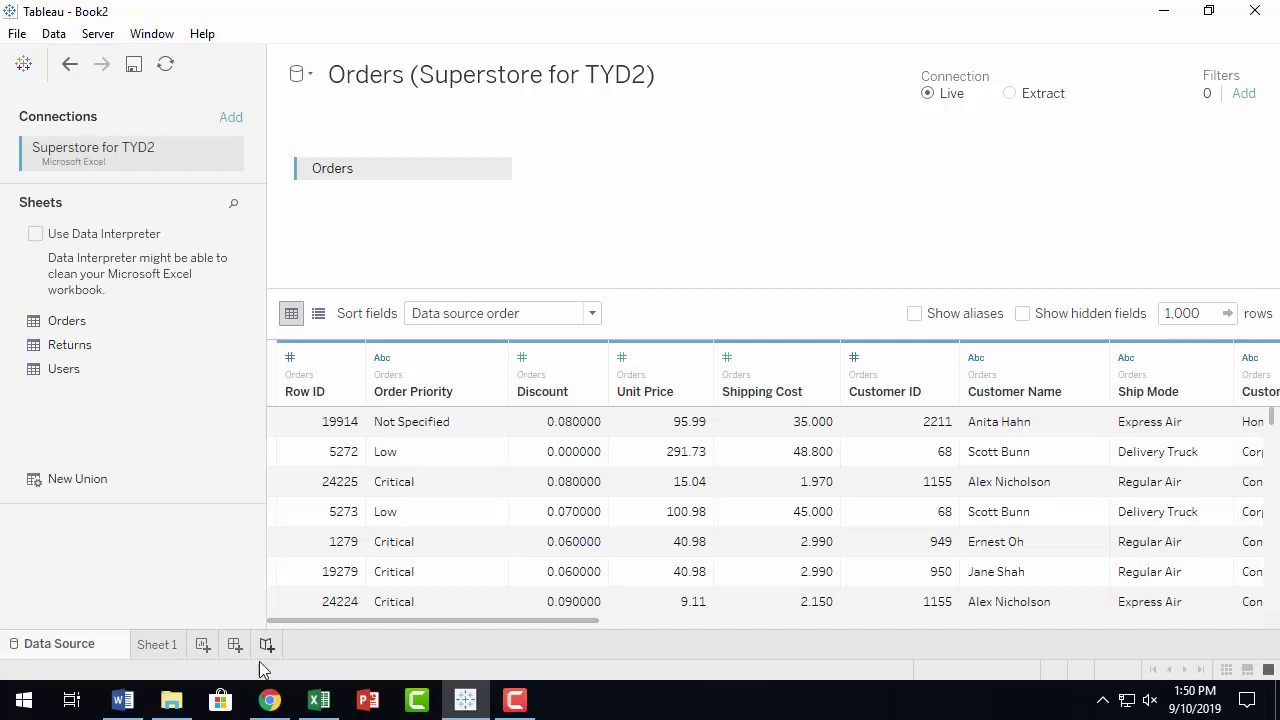
pyautogui.click(149, 644)
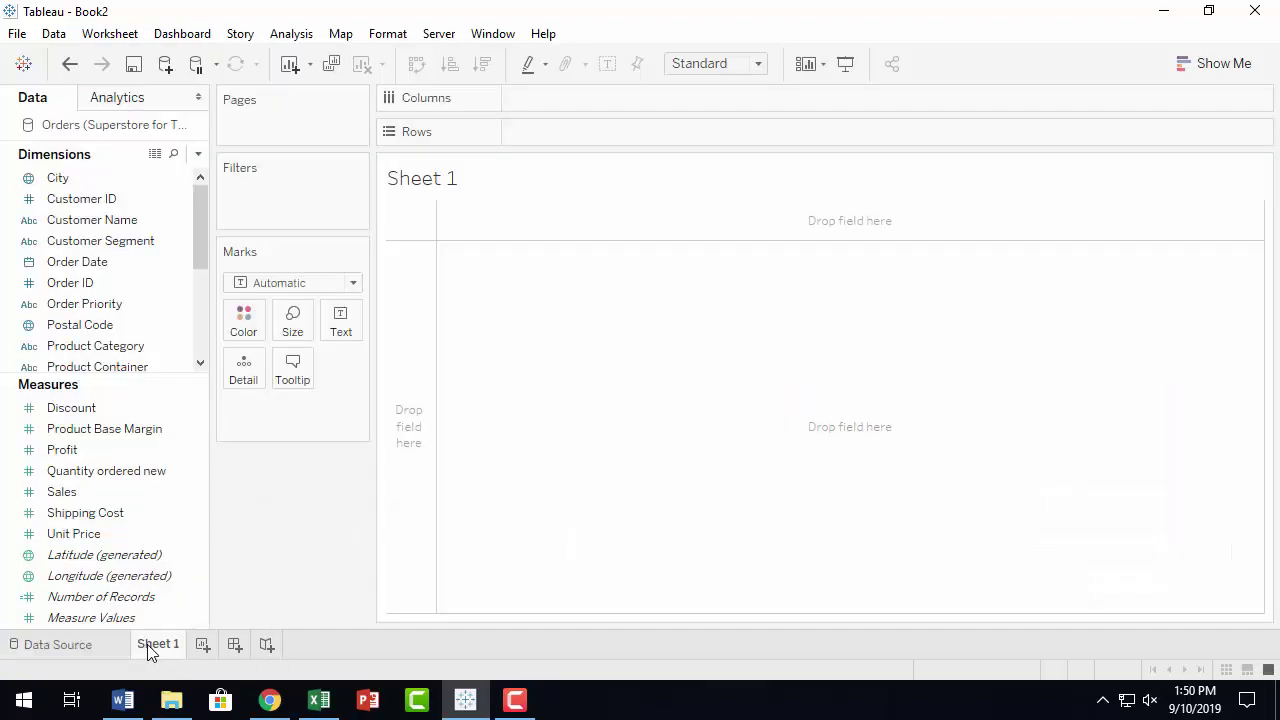
pyautogui.moveTo(149, 648)
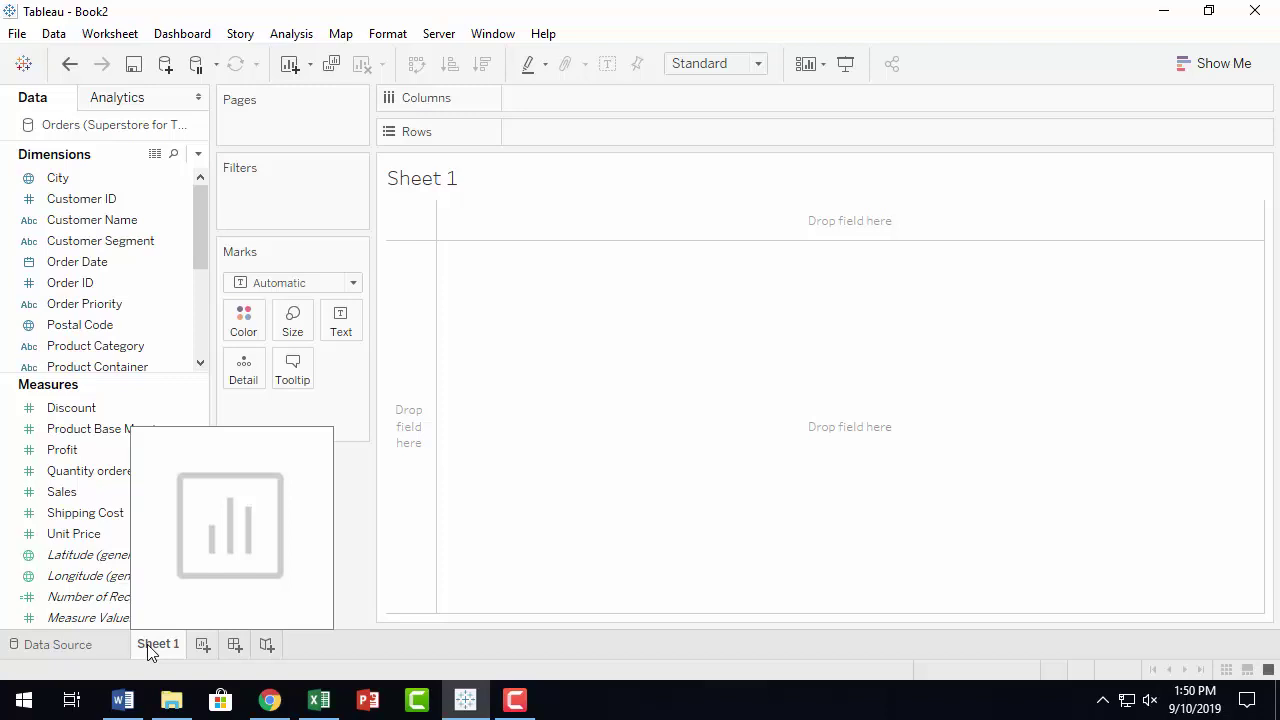
# Step: Place the Region dimension on Columns
pyautogui.click(78, 577)
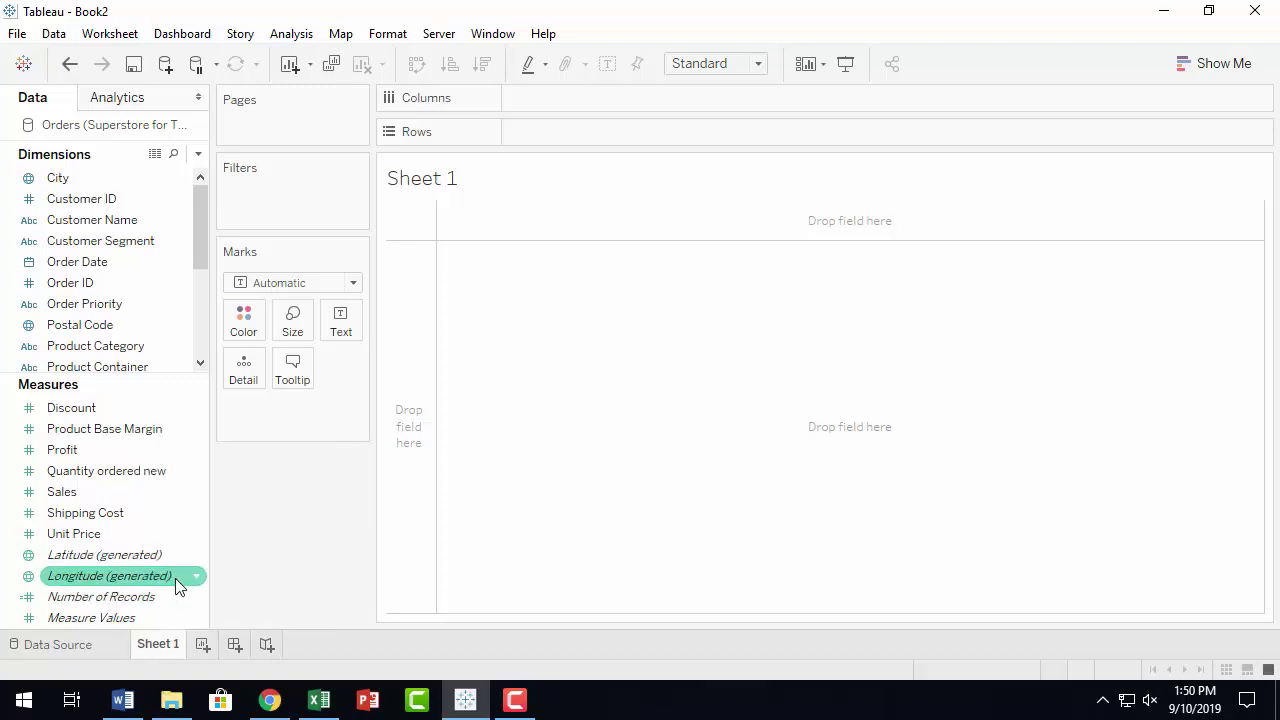
pyautogui.scroll(-3, 109, 322)
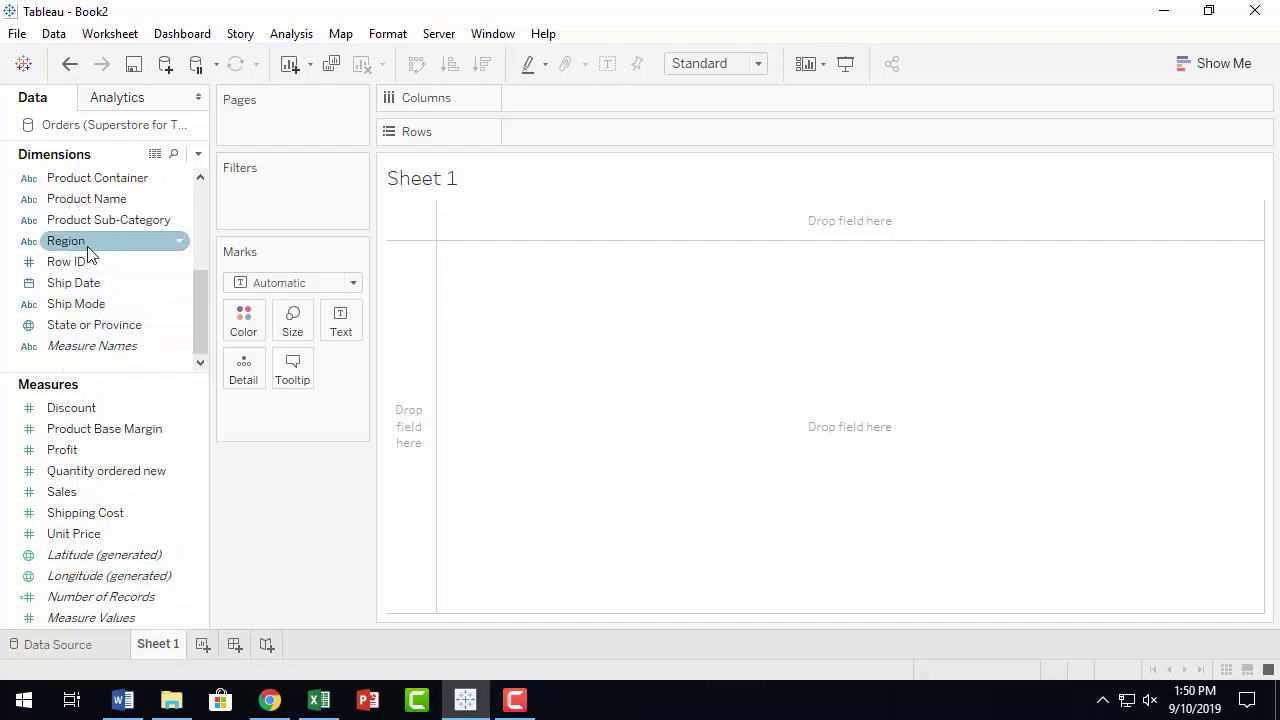
pyautogui.moveTo(88, 248); pyautogui.dragTo(594, 113)
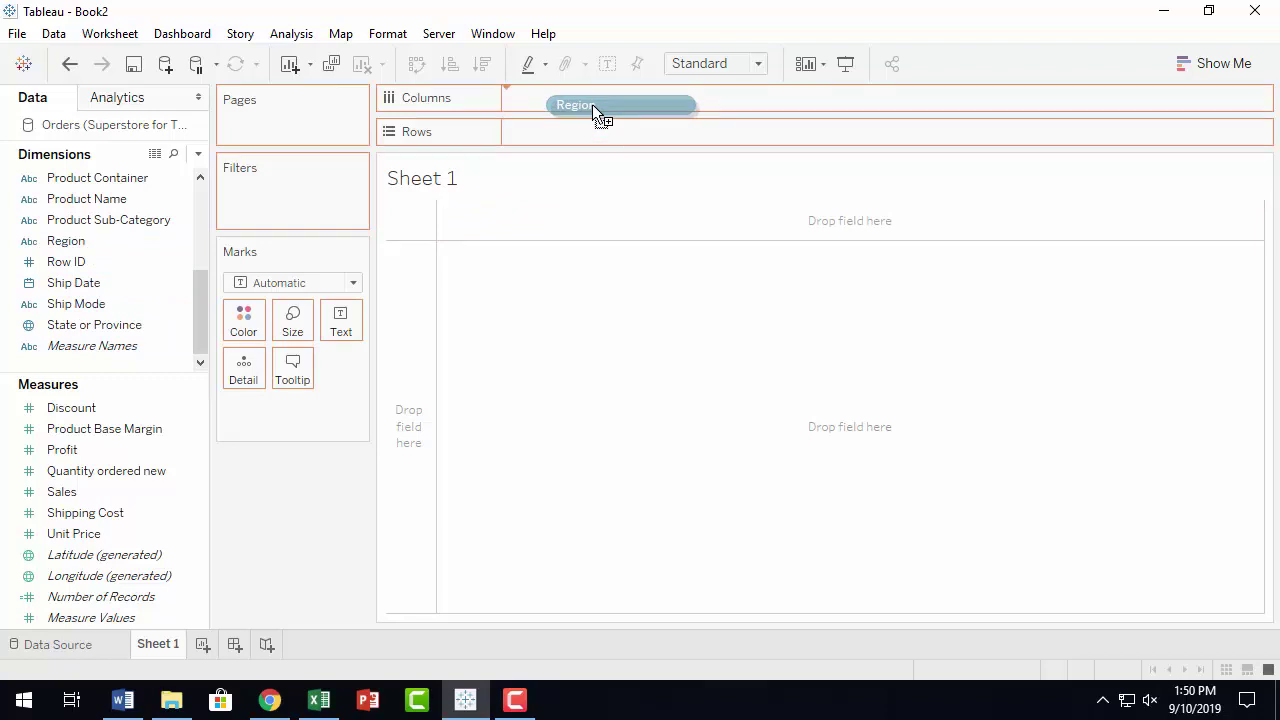
pyautogui.moveTo(592, 104); pyautogui.dragTo(593, 108)
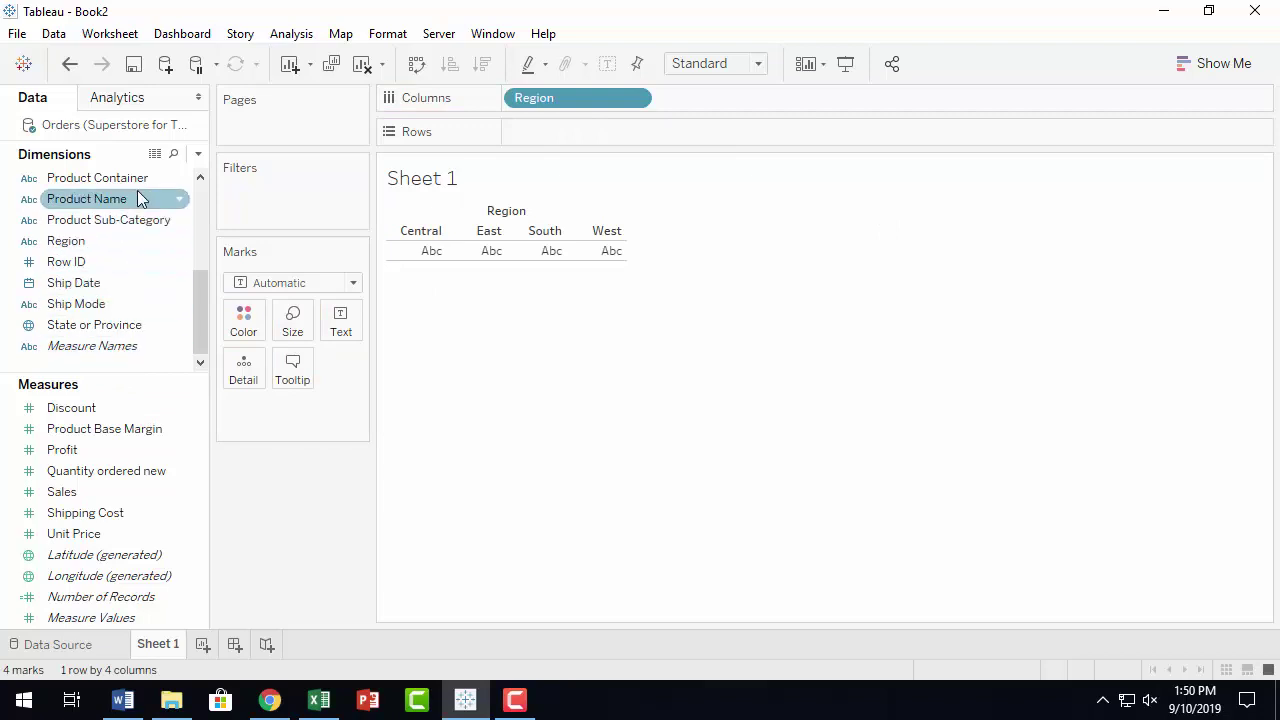
# Step: Place Product Category on Rows and nest Product Sub-Category inside it
pyautogui.scroll(1, 84, 262)
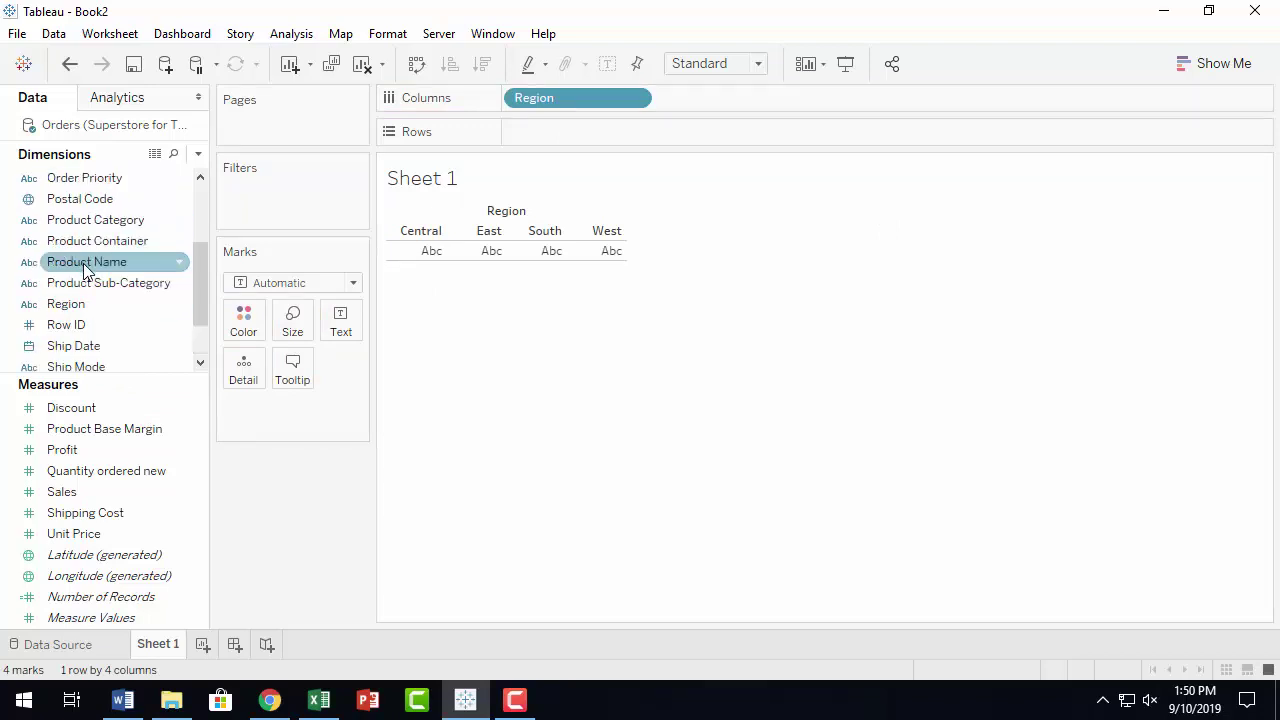
pyautogui.moveTo(88, 233); pyautogui.dragTo(609, 133)
pyautogui.moveTo(28, 283); pyautogui.dragTo(716, 312)
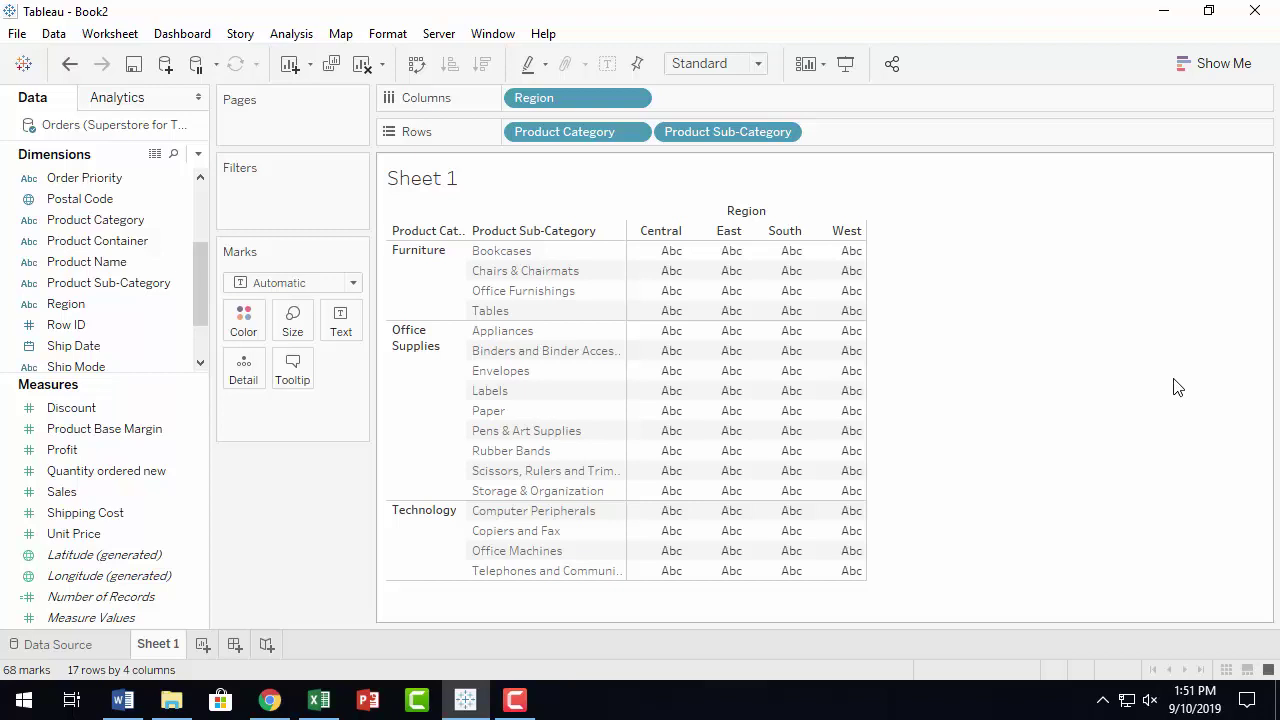
# Step: Fill the table cells with Sales by assigning the measure to the Text mark
pyautogui.click(55, 510)
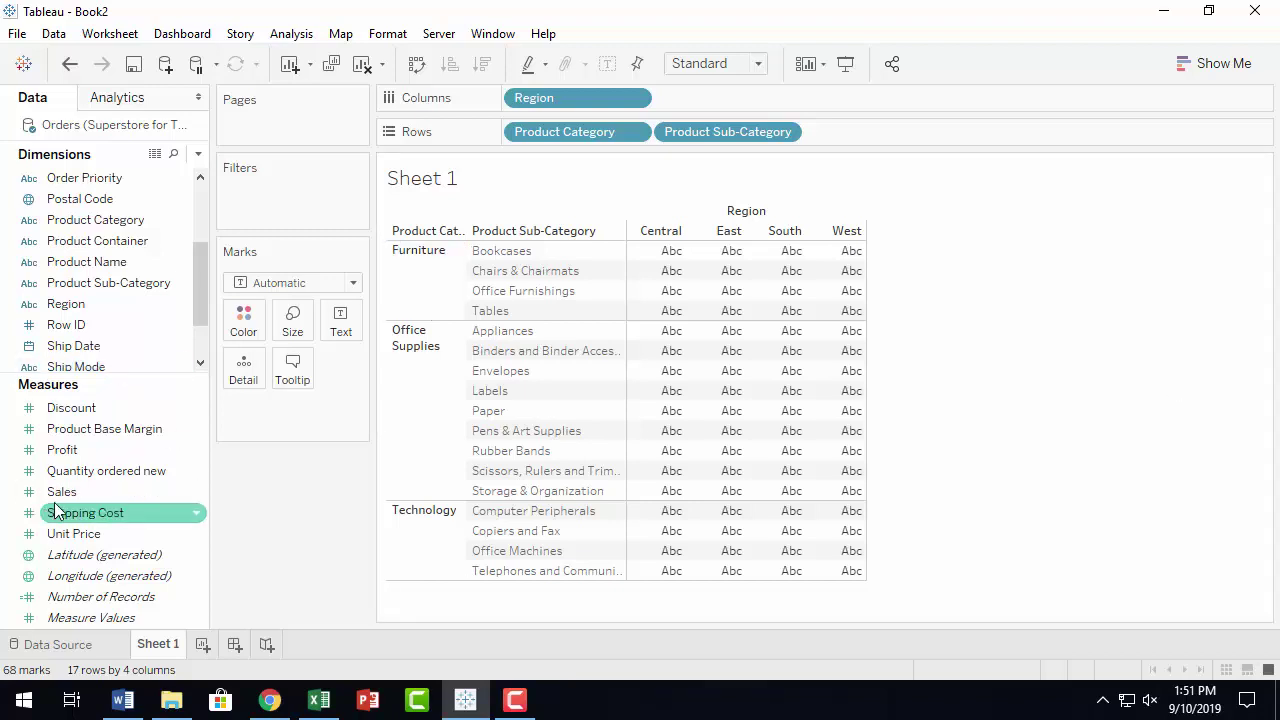
pyautogui.moveTo(54, 491); pyautogui.dragTo(341, 322)
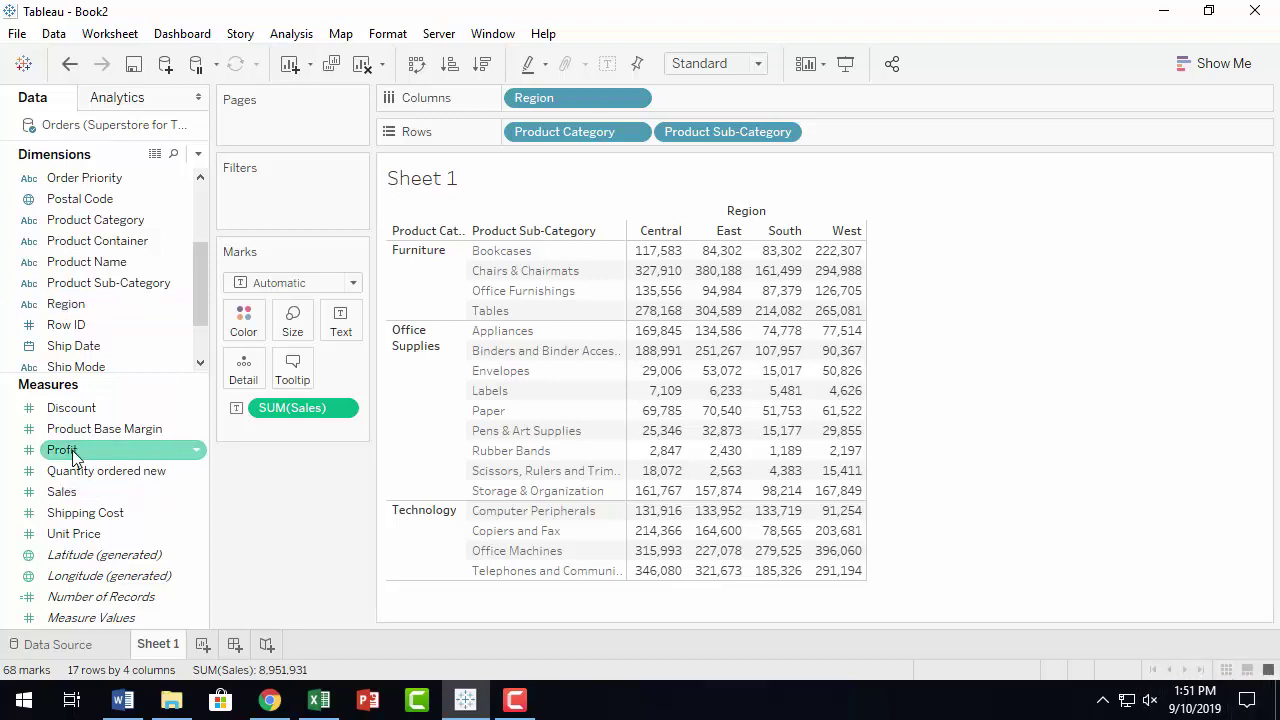
# Step: Add Profit as a second text value in the table cells, and remove it again
pyautogui.moveTo(75, 456); pyautogui.dragTo(348, 316)
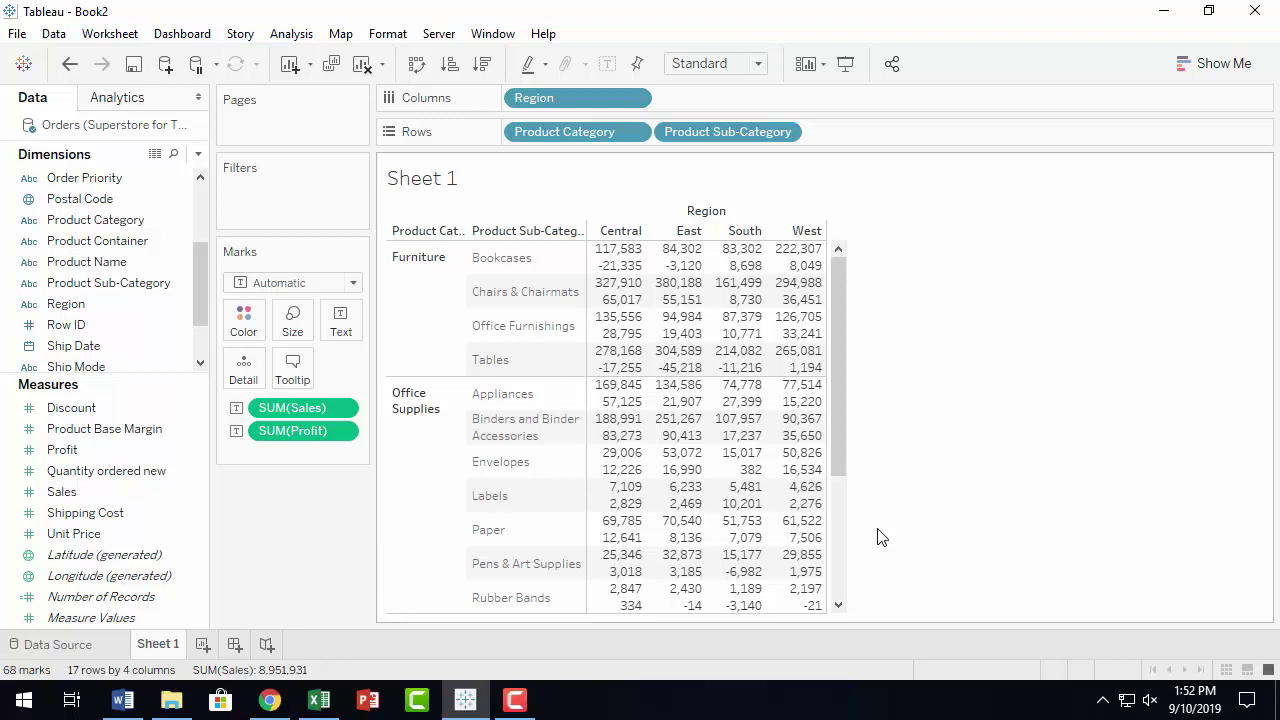
pyautogui.click(342, 434)
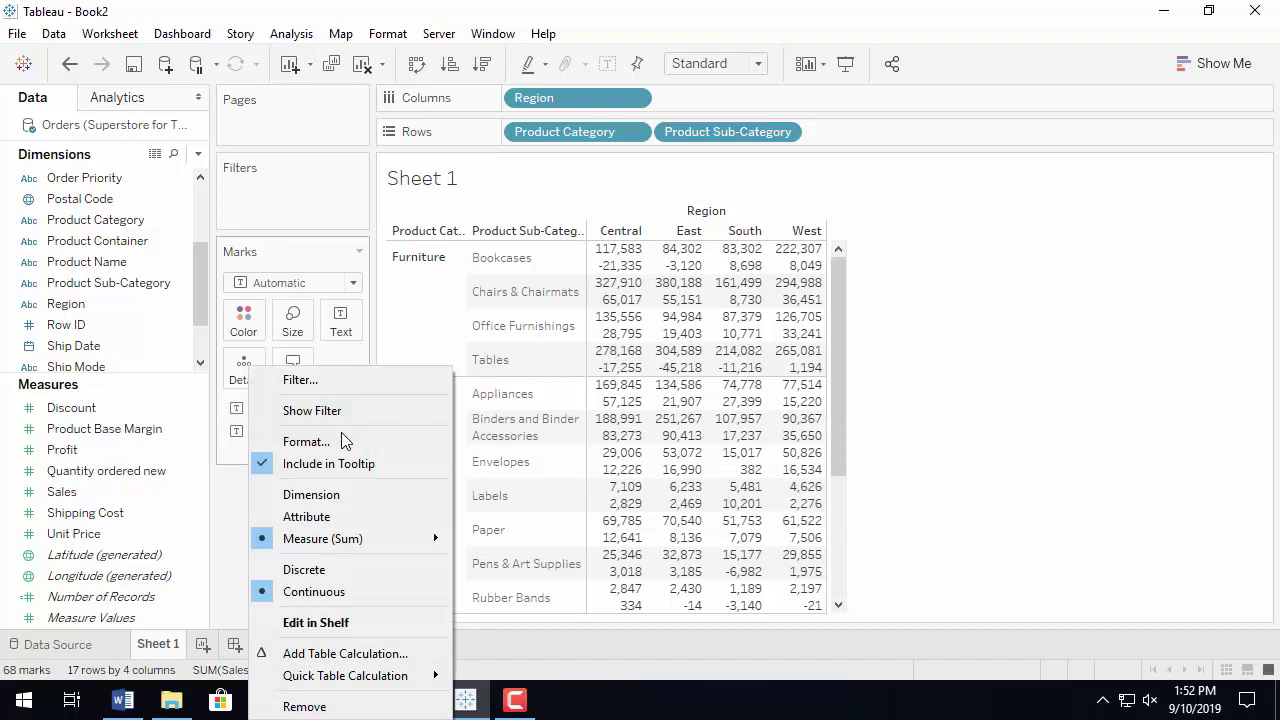
pyautogui.click(316, 706)
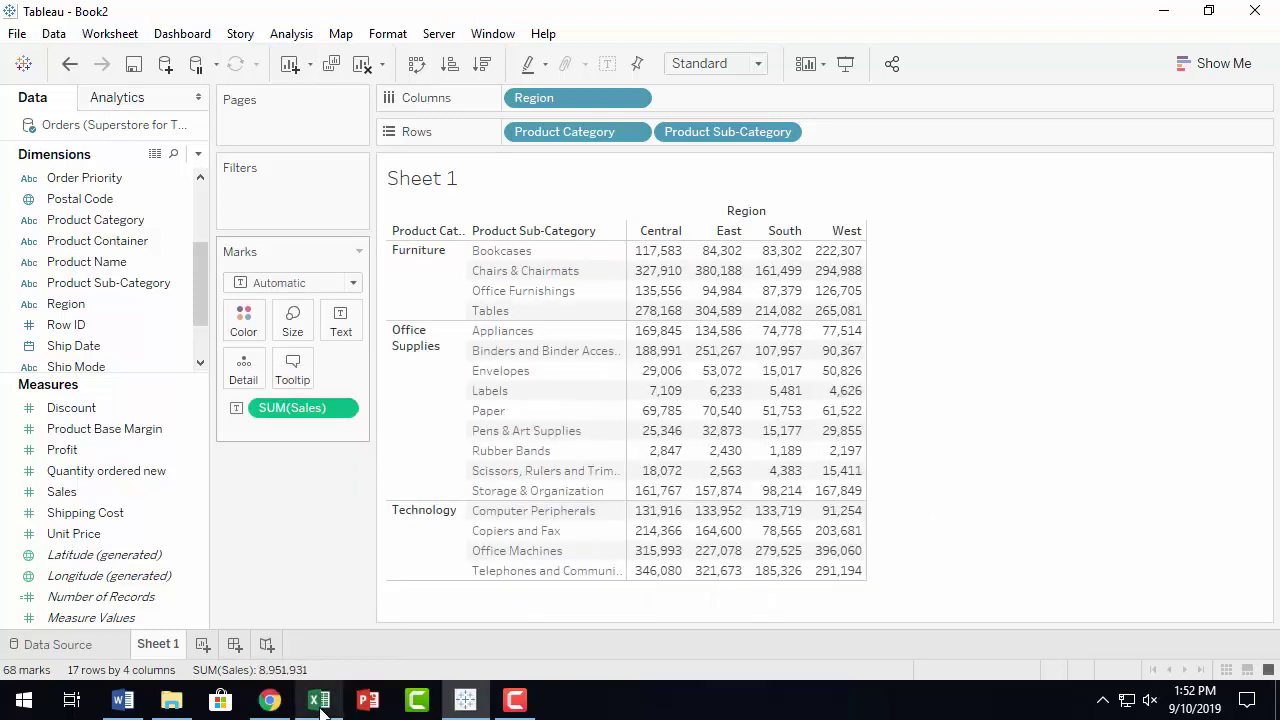
pyautogui.moveTo(320, 710)
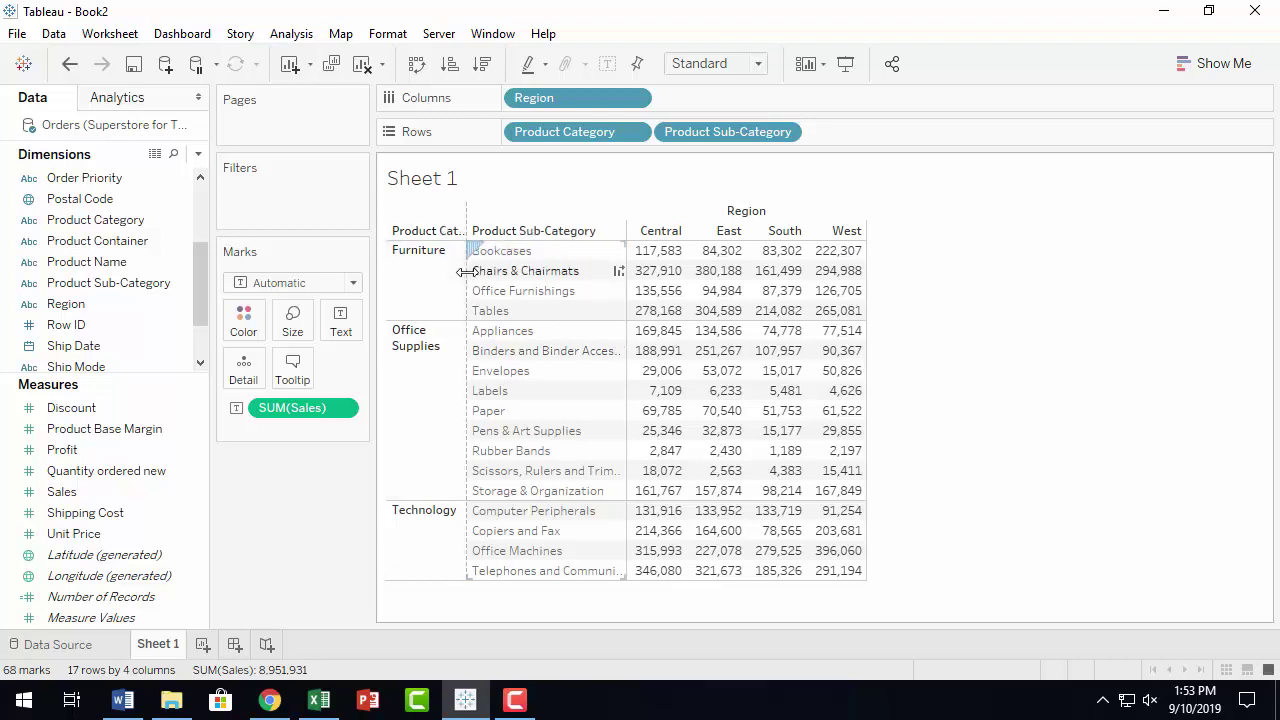
# Step: Widen the Product Category and Product Sub-Category header columns so more of their labels fit
pyautogui.moveTo(464, 271); pyautogui.dragTo(522, 276)
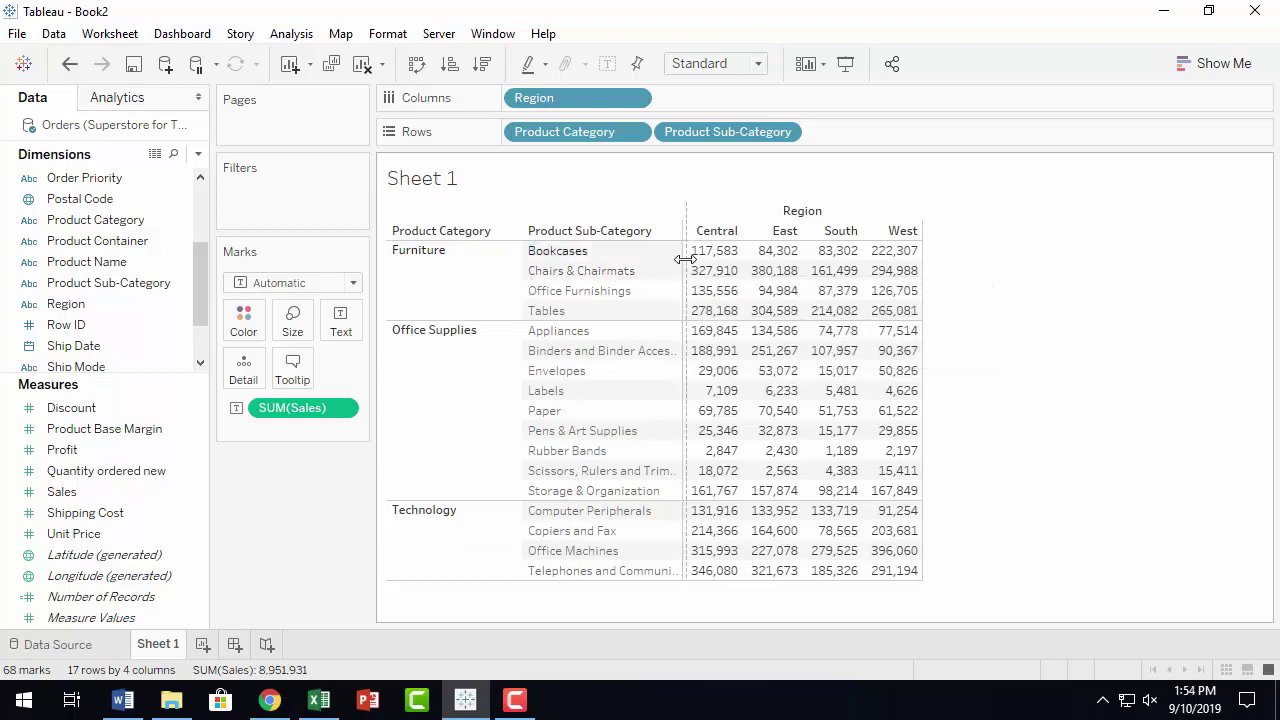
pyautogui.moveTo(686, 259); pyautogui.dragTo(694, 262)
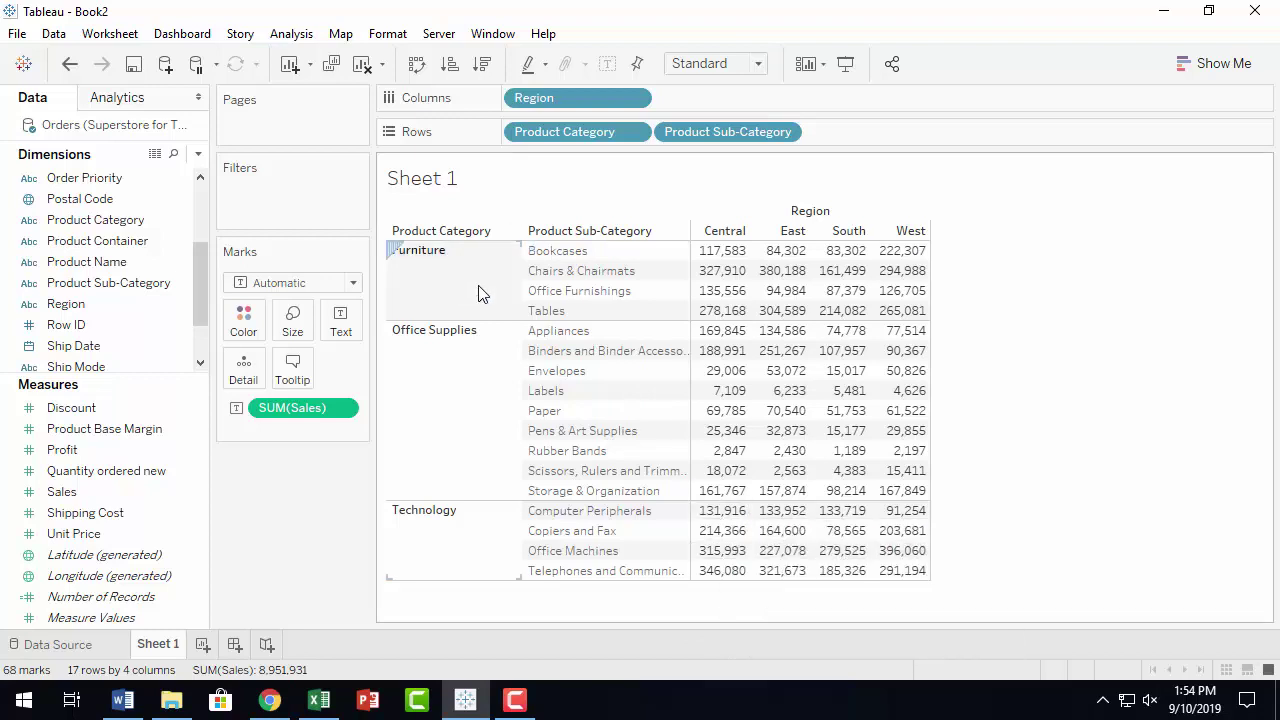
# Step: Show row grand totals and column grand totals in the sales table
pyautogui.click(300, 38)
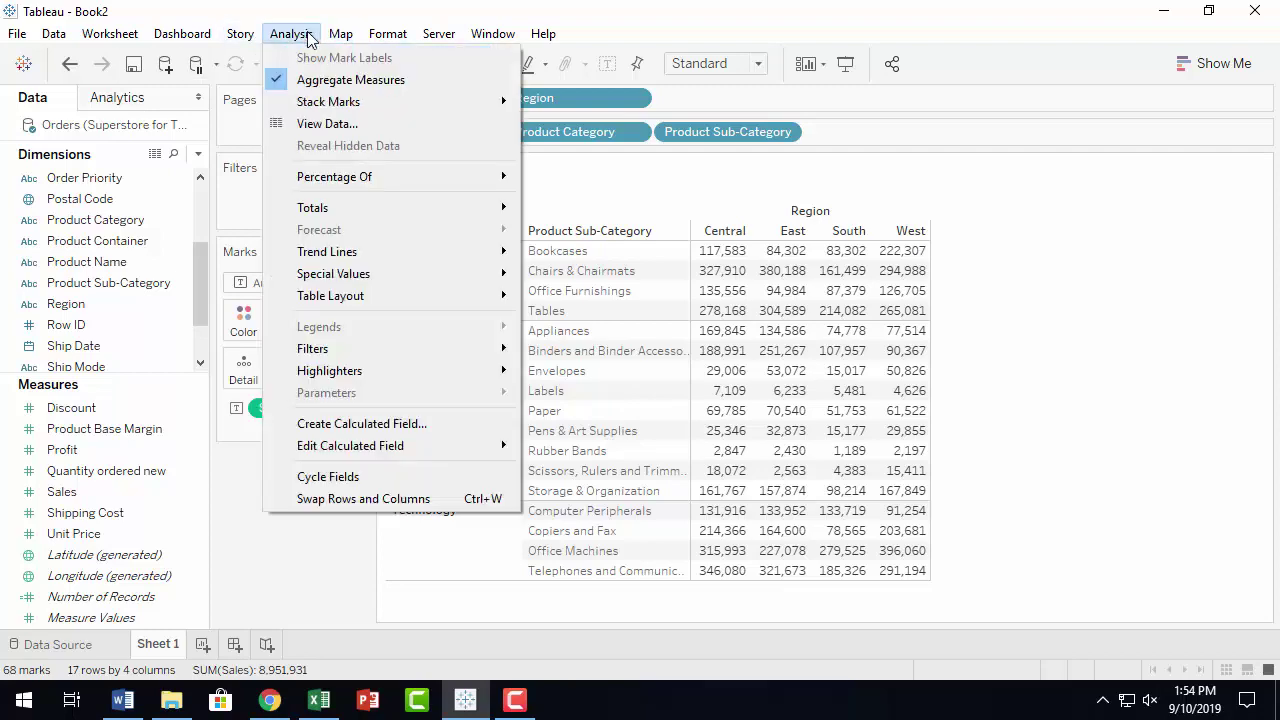
pyautogui.moveTo(329, 209)
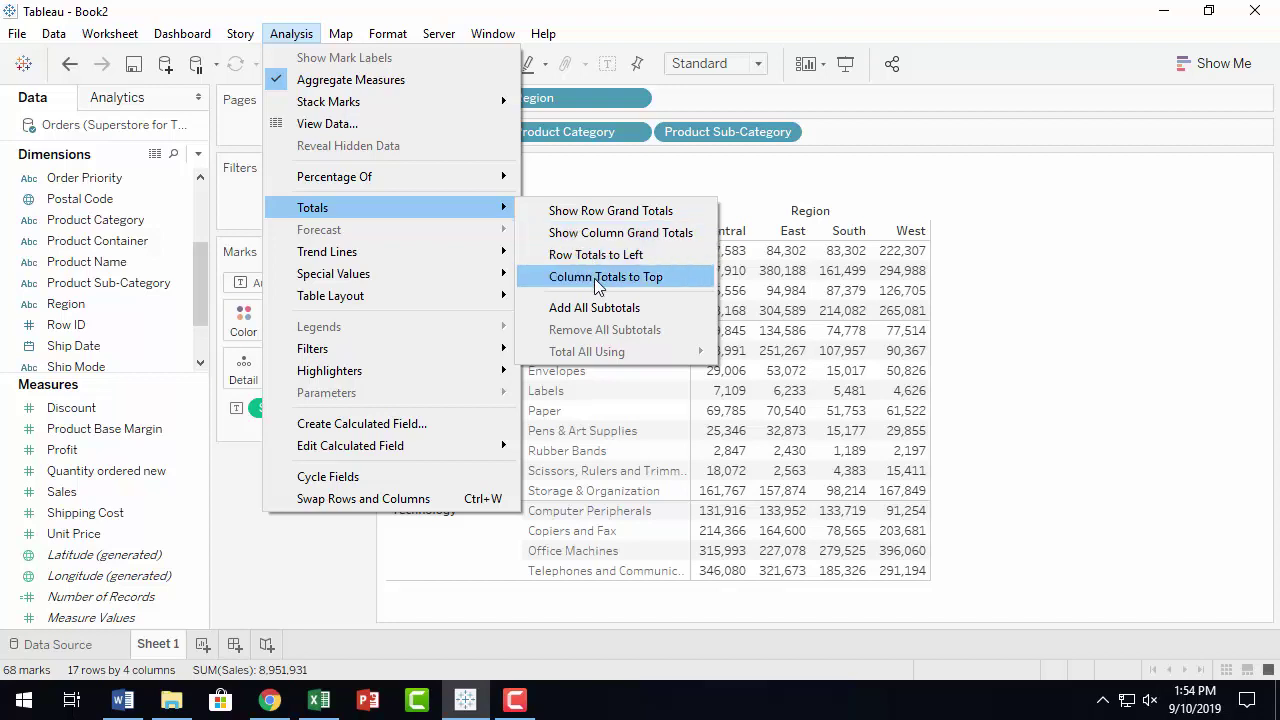
pyautogui.click(595, 217)
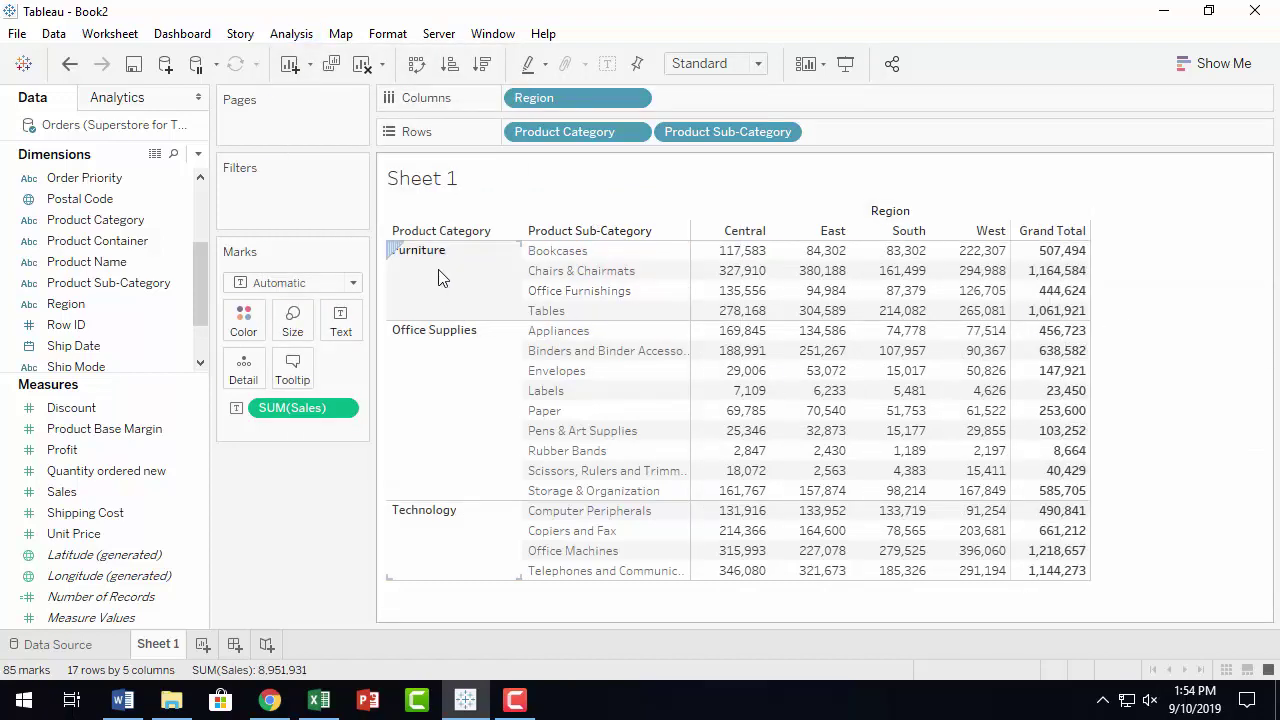
pyautogui.click(291, 33)
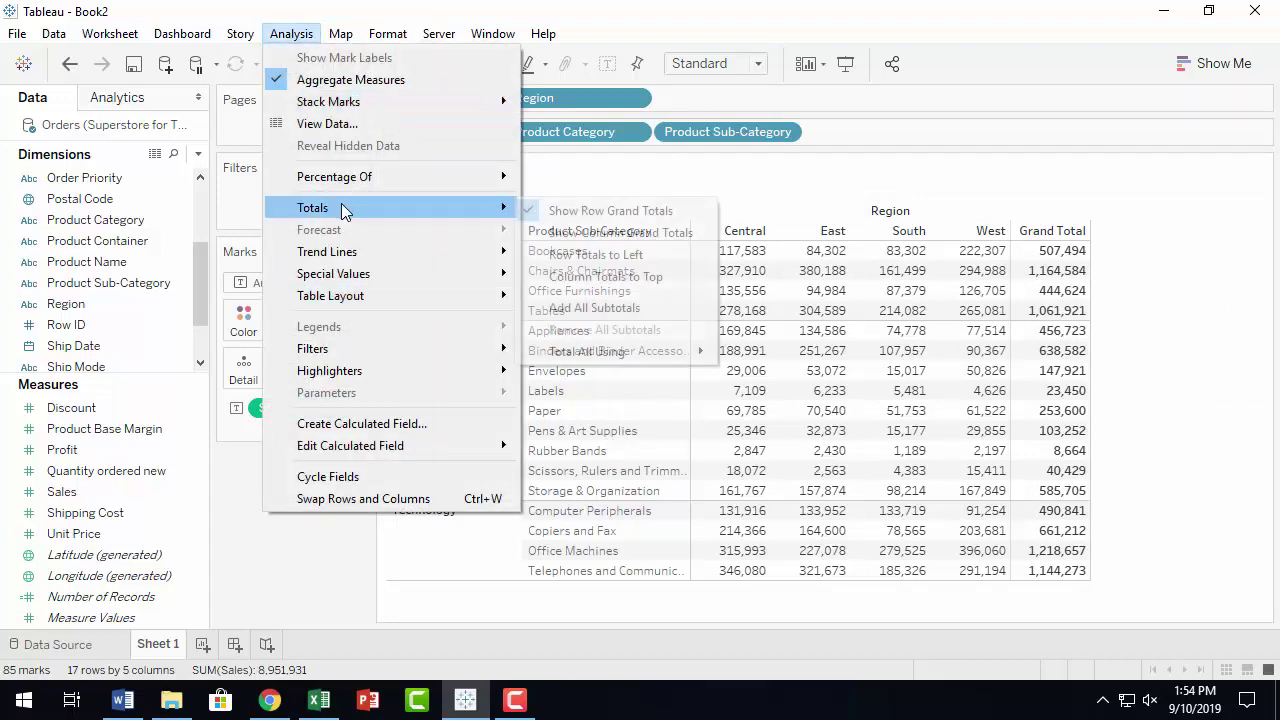
pyautogui.click(676, 234)
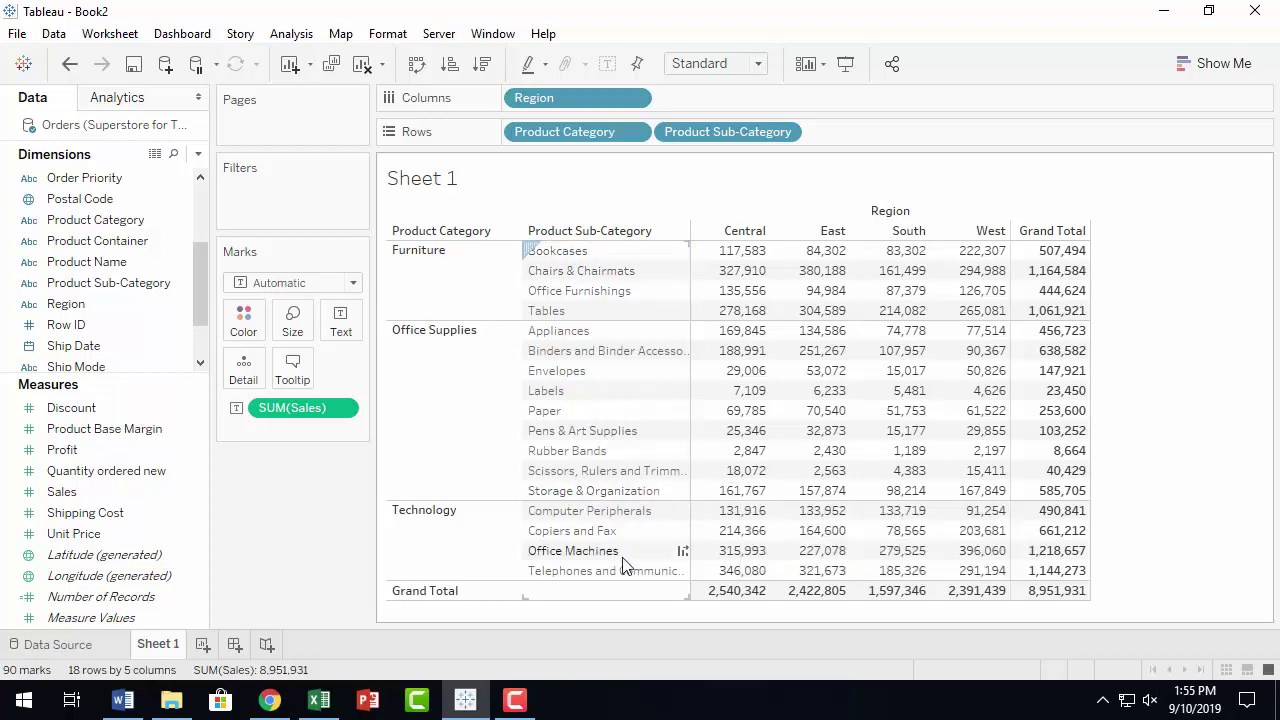
# Step: Add all subtotals to the table and review the totals for each product category
pyautogui.click(288, 34)
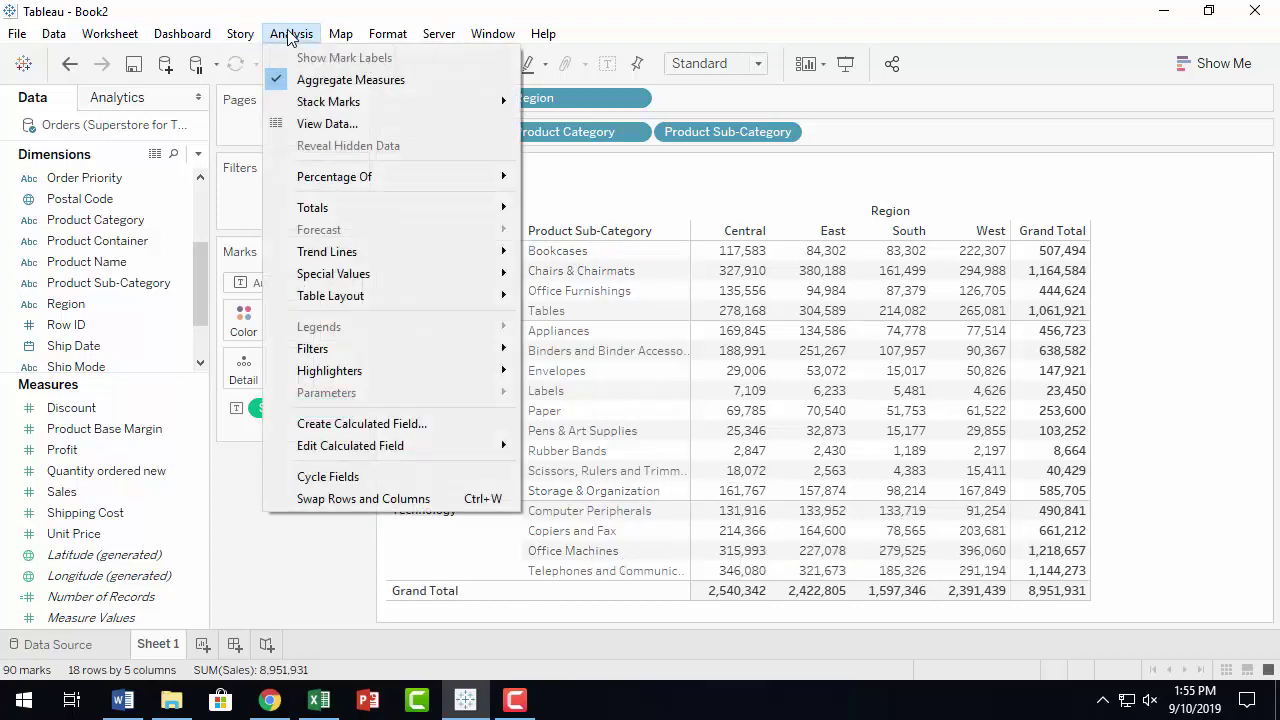
pyautogui.moveTo(346, 211)
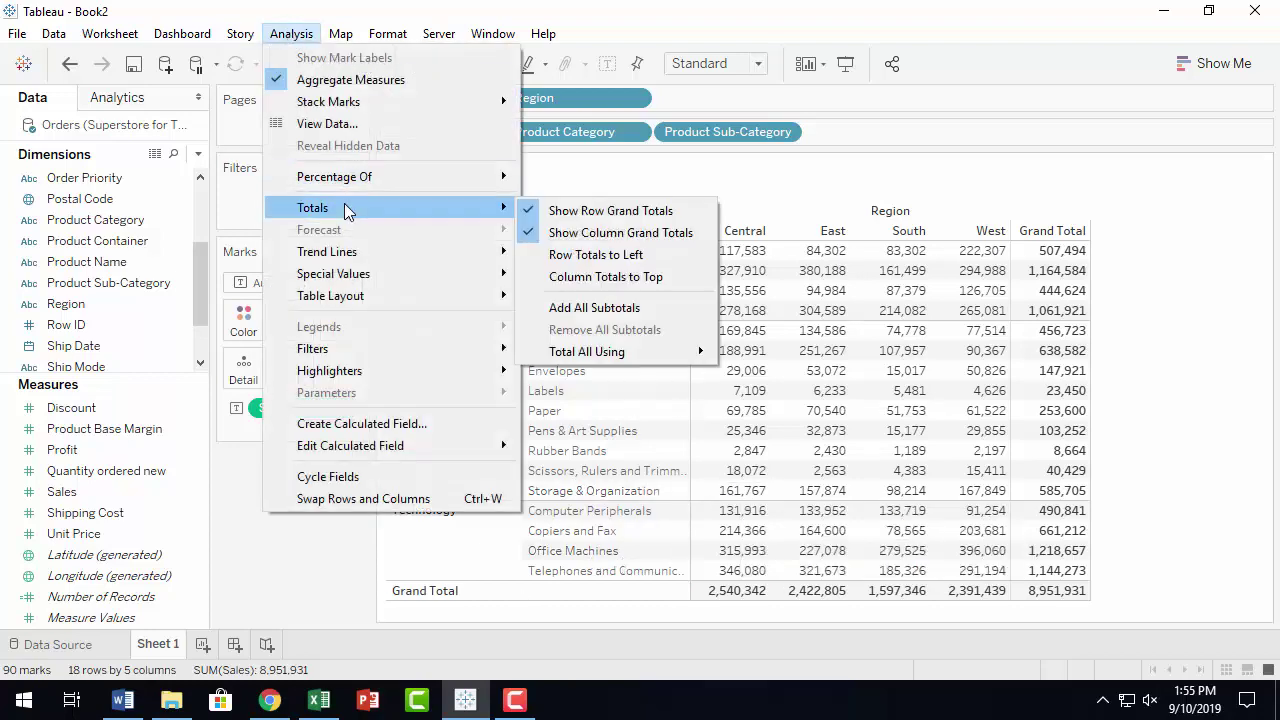
pyautogui.click(641, 310)
pyautogui.scroll(-2, 963, 443)
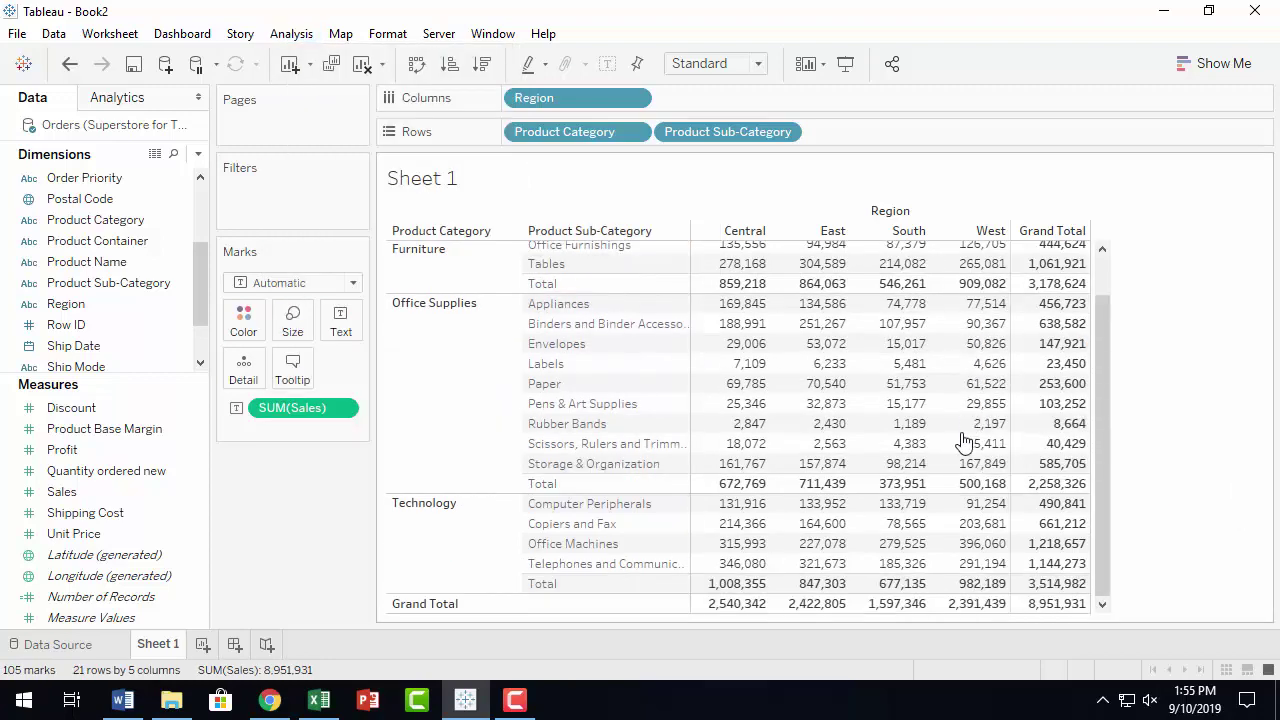
pyautogui.scroll(2, 963, 443)
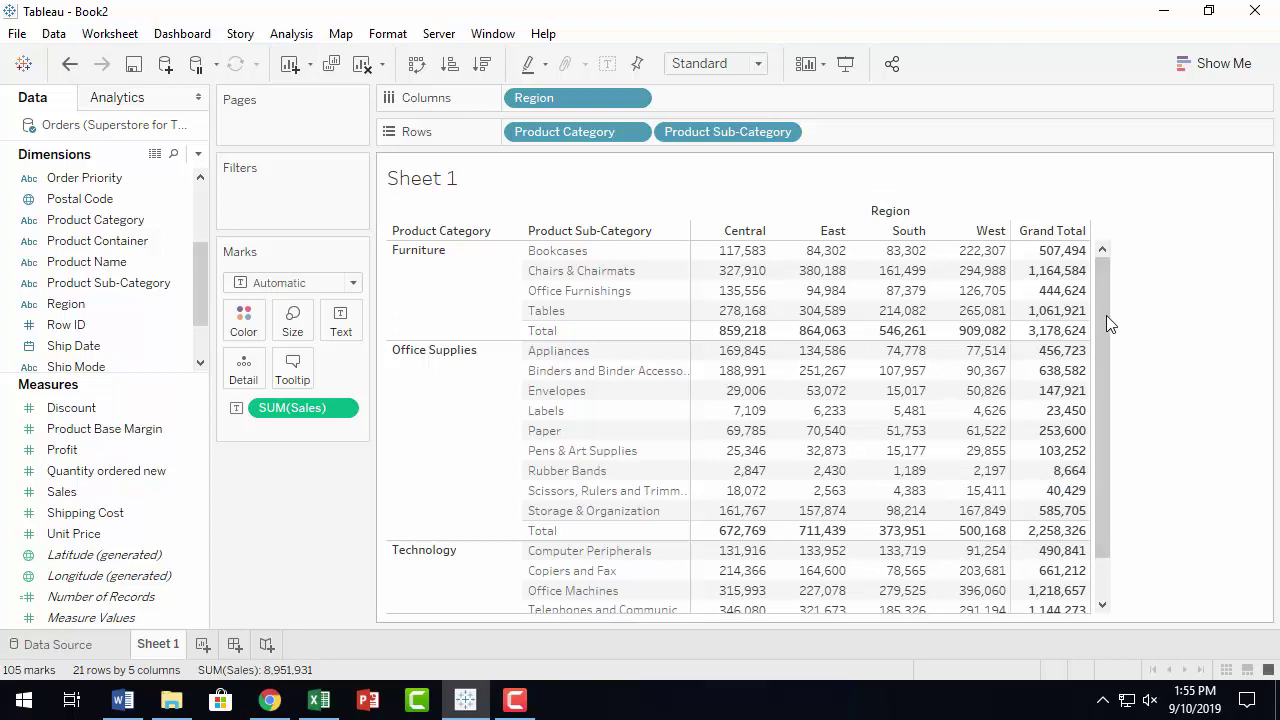
pyautogui.moveTo(1107, 317); pyautogui.dragTo(1113, 481)
pyautogui.moveTo(1116, 387); pyautogui.dragTo(1127, 510)
pyautogui.moveTo(1058, 428)
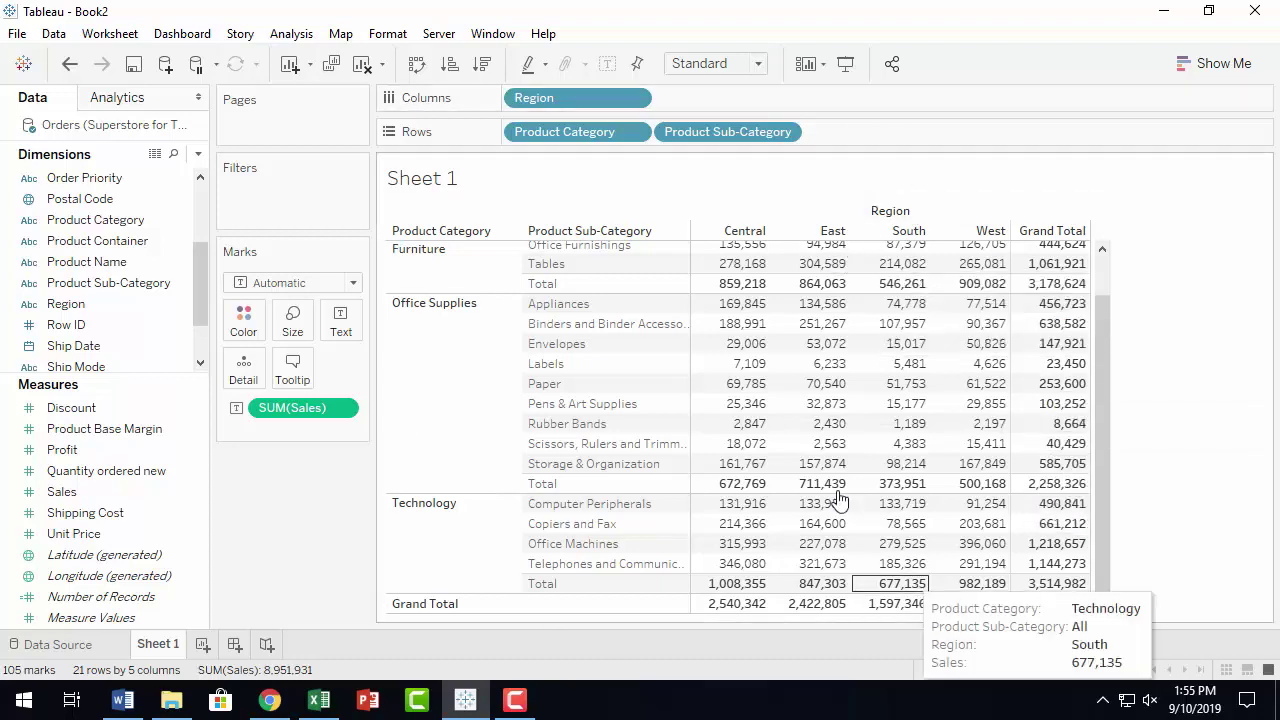
pyautogui.scroll(2, 905, 325)
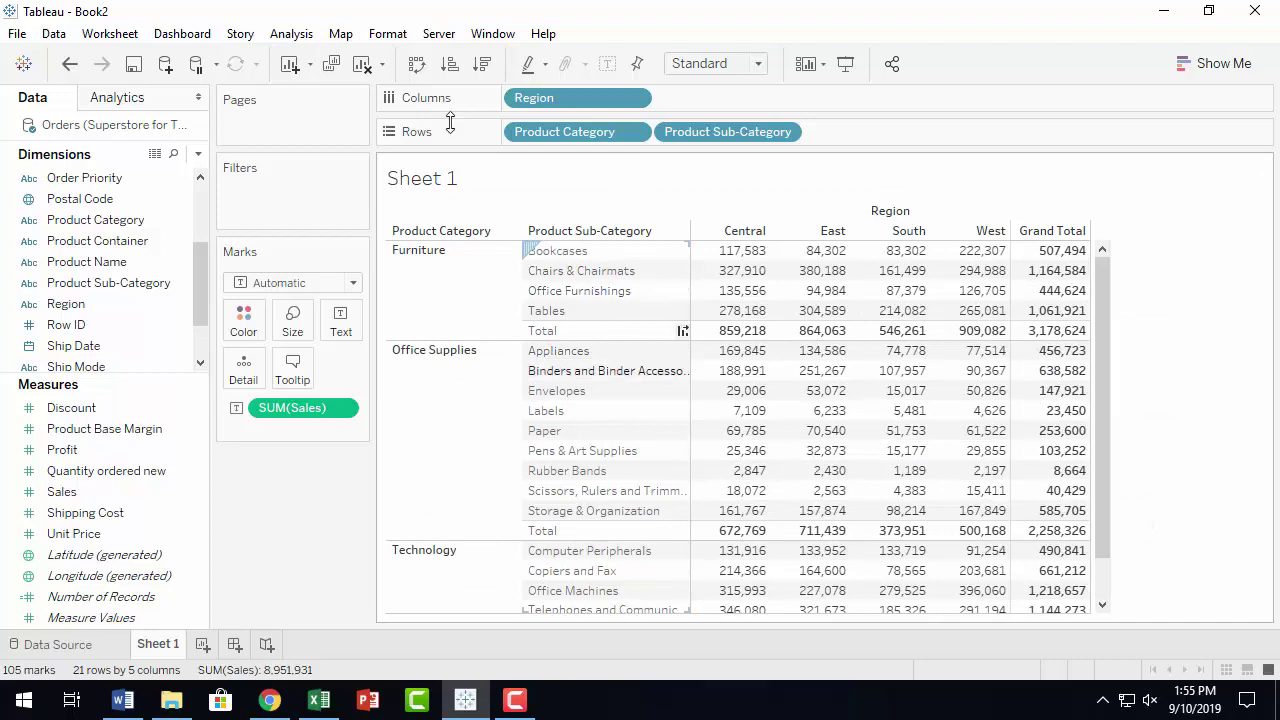
# Step: Open the font formatting settings for the sheet and look over the other formatting categories
pyautogui.click(390, 36)
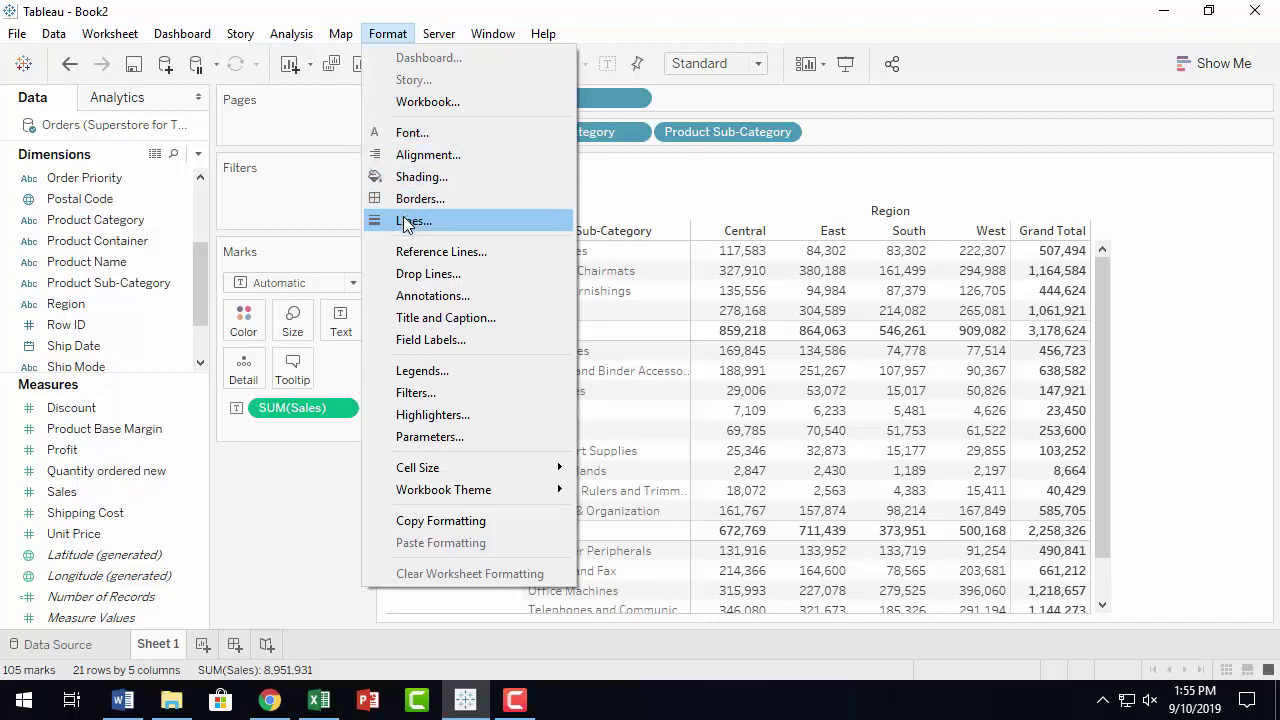
pyautogui.click(420, 140)
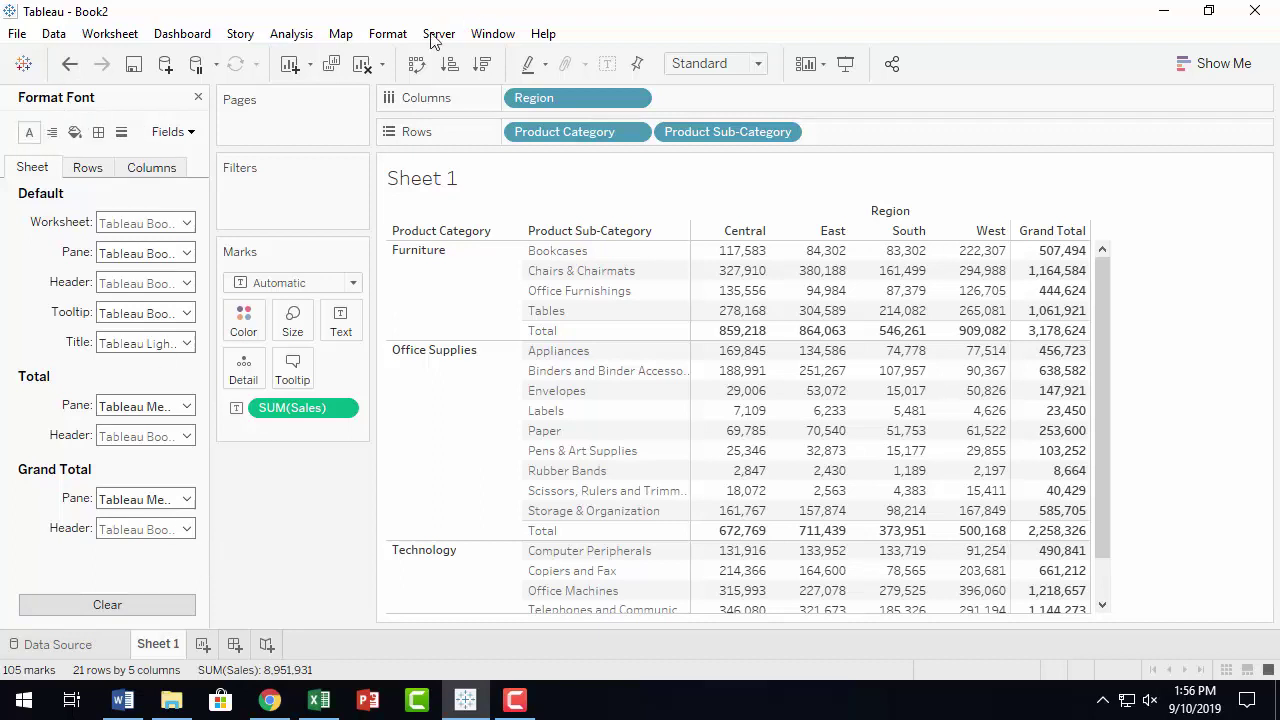
pyautogui.click(199, 100)
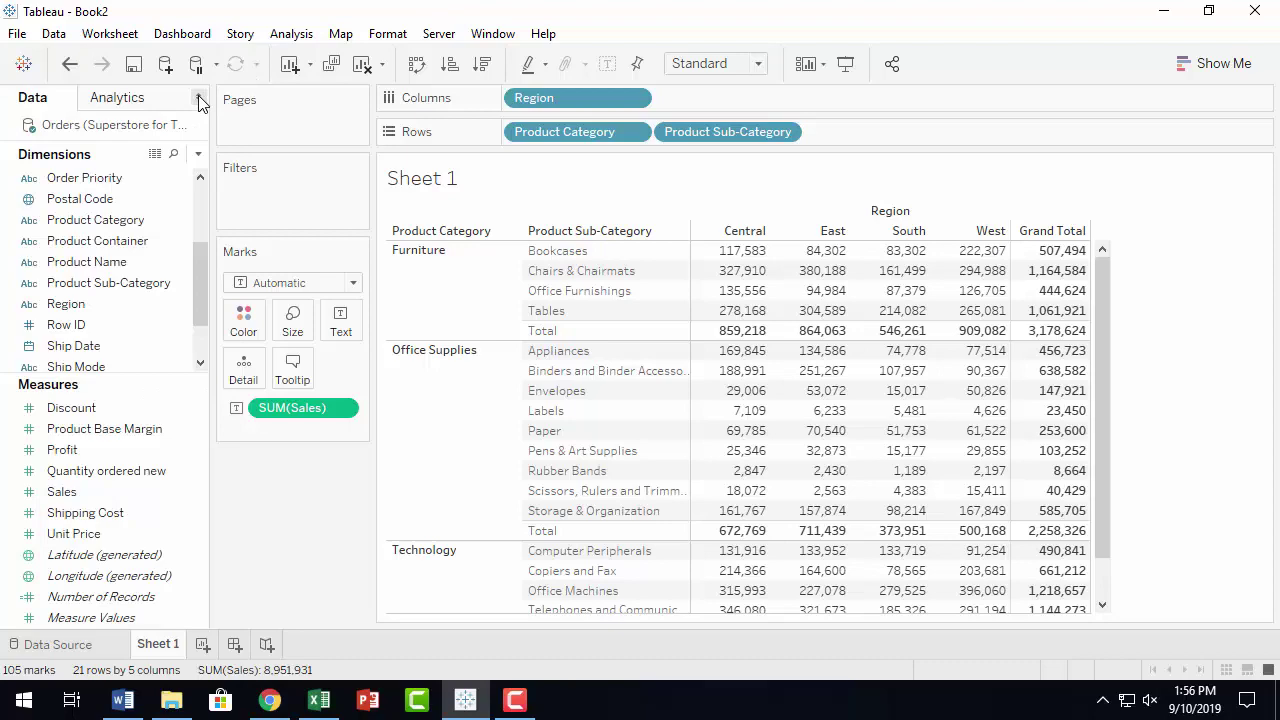
pyautogui.click(395, 36)
pyautogui.click(432, 132)
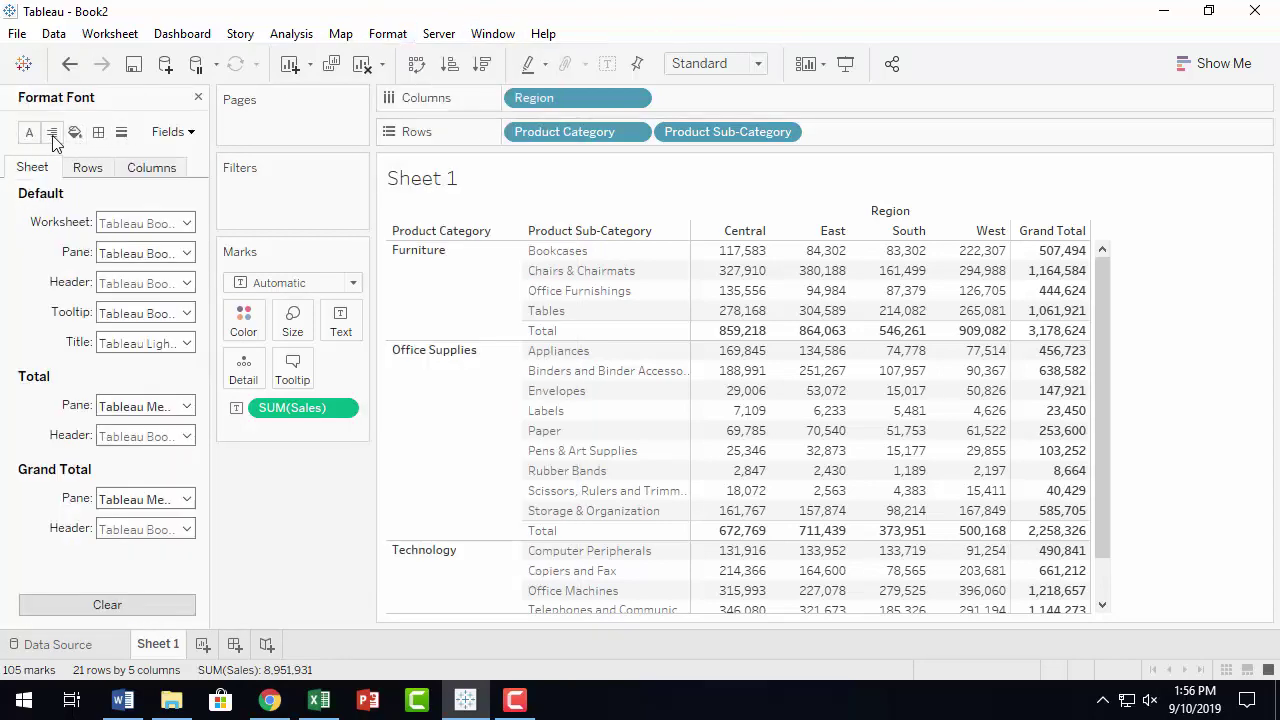
pyautogui.click(386, 34)
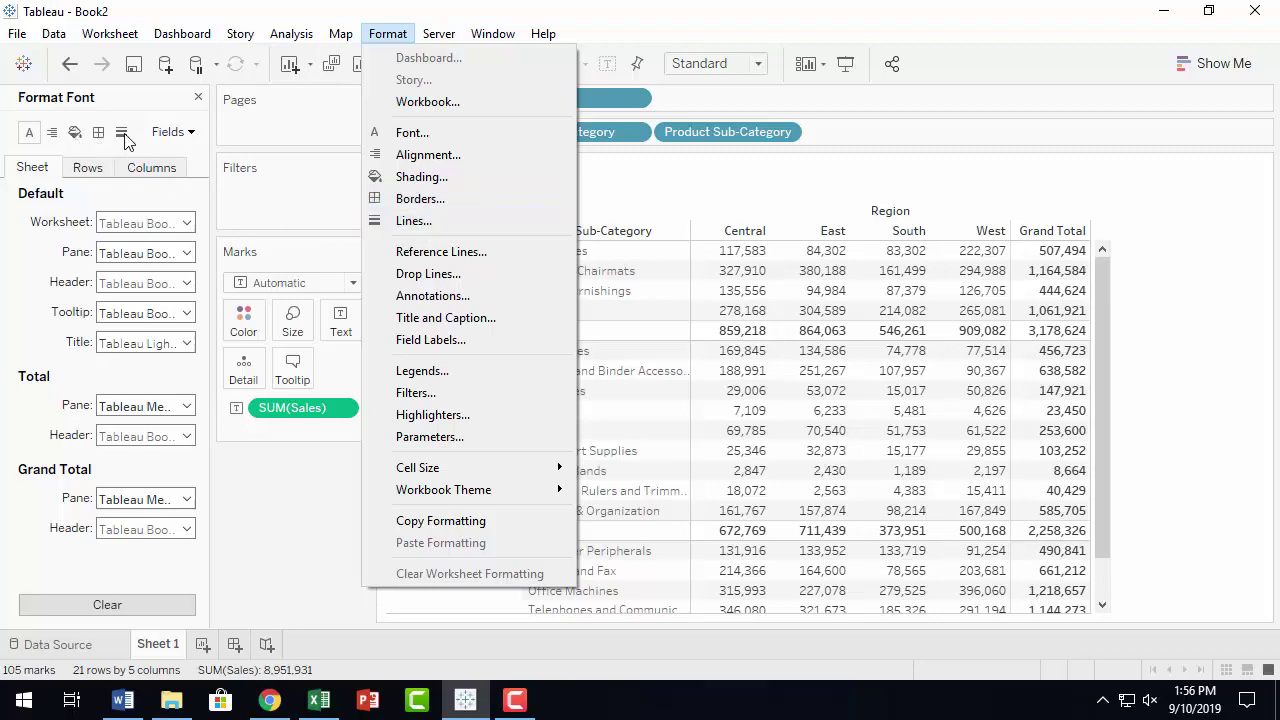
pyautogui.click(388, 33)
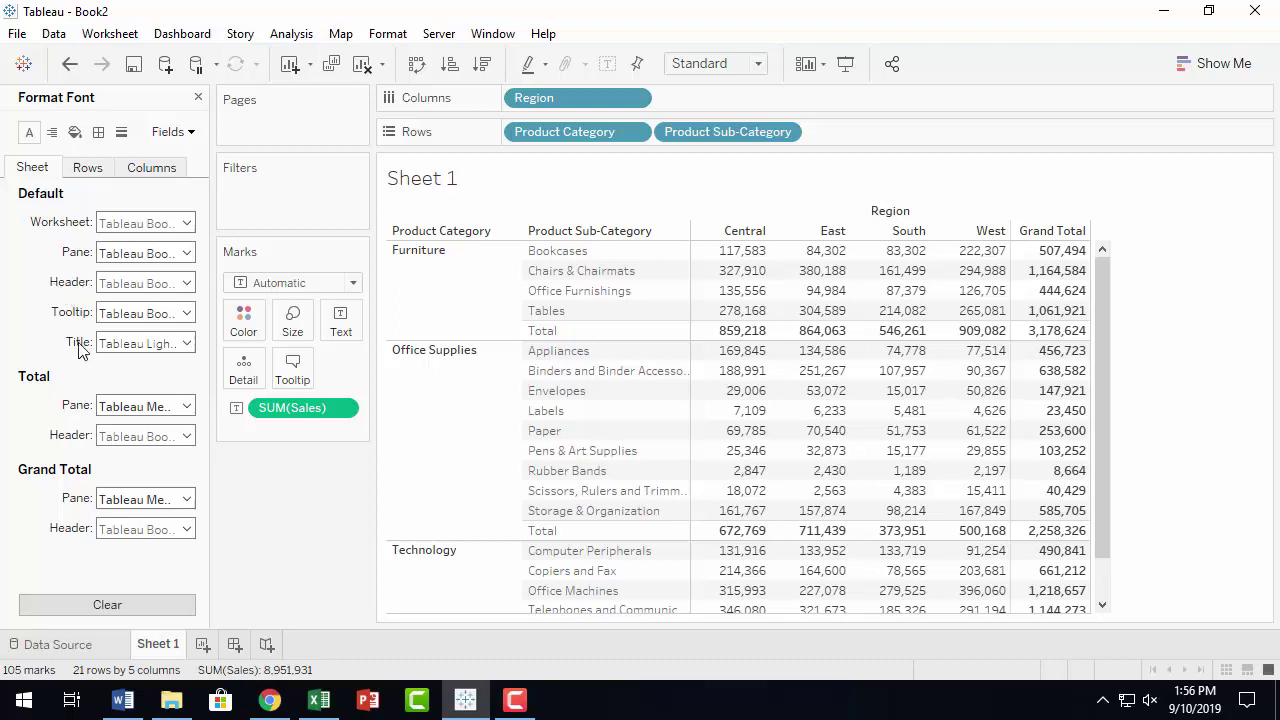
# Step: Make the default worksheet font bold, check the table text, and undo the bold formatting
pyautogui.moveTo(738, 355)
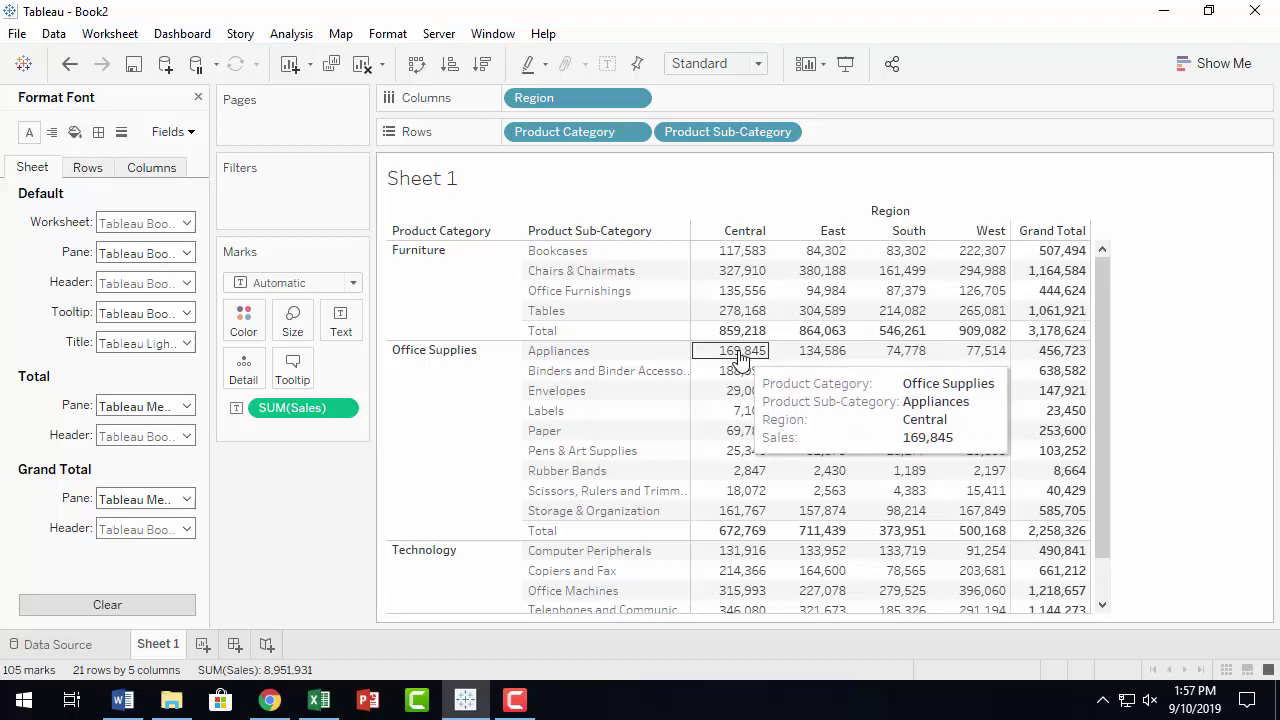
pyautogui.click(187, 224)
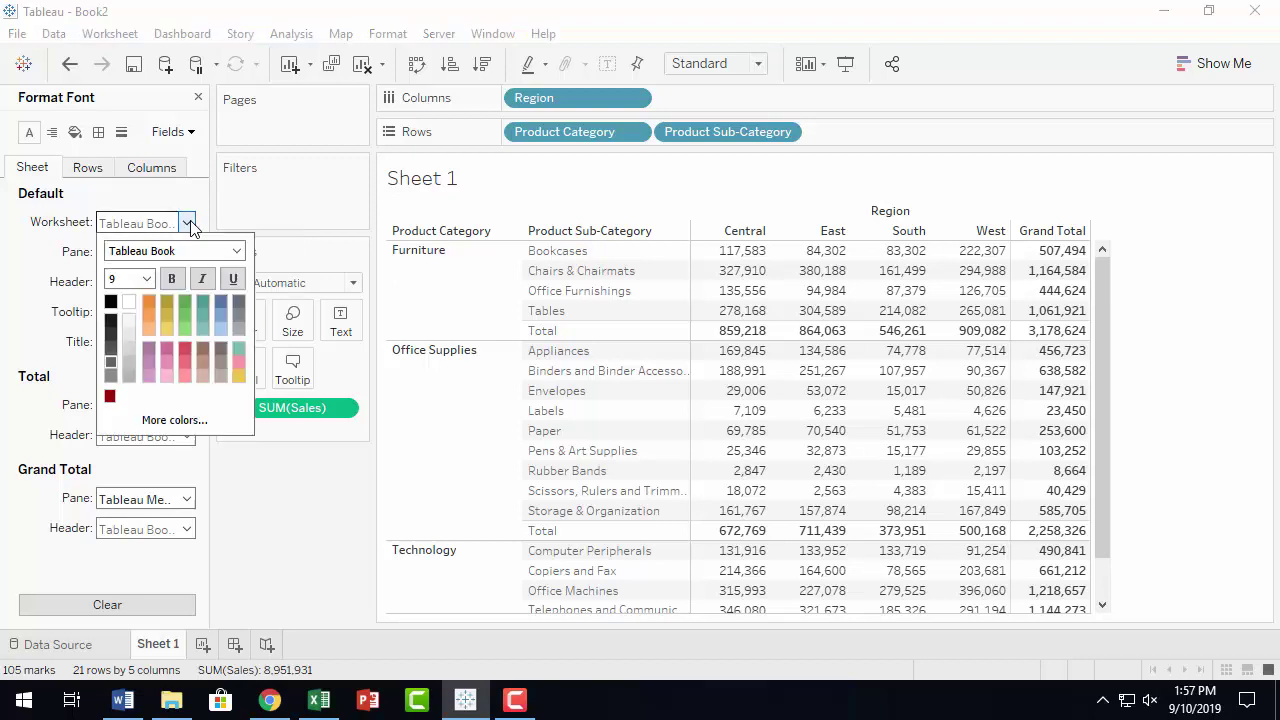
pyautogui.click(174, 278)
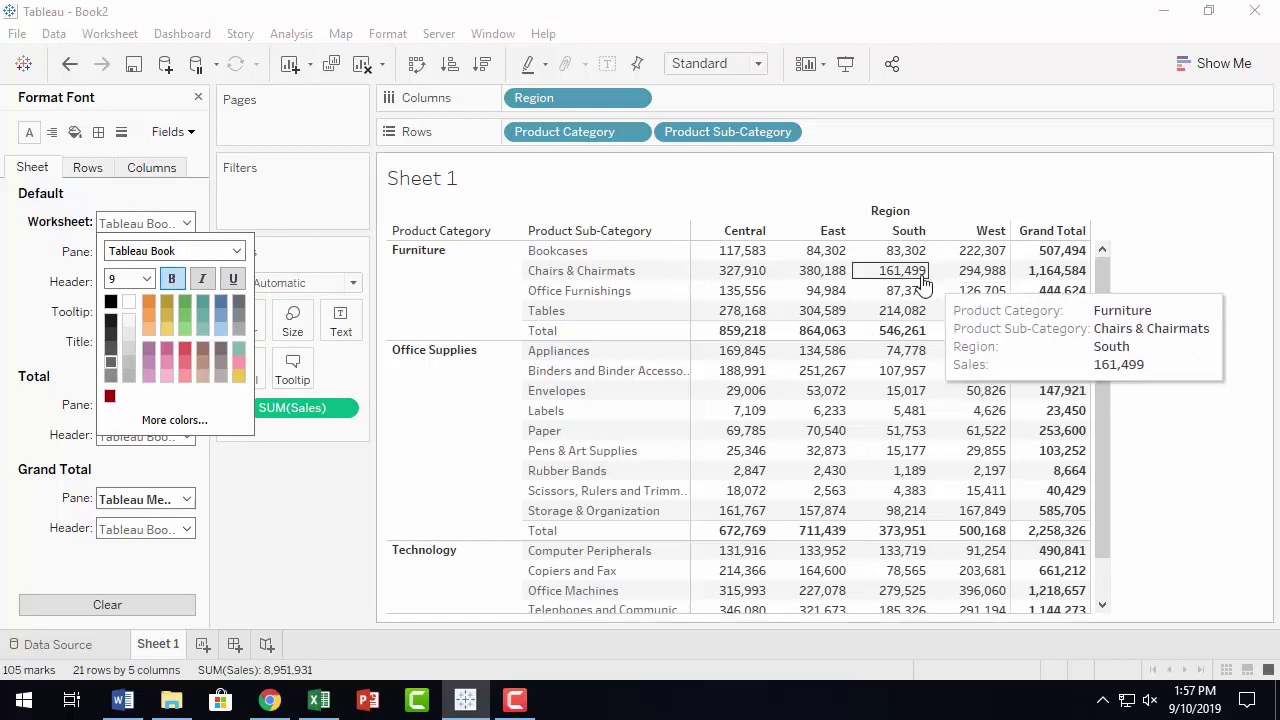
pyautogui.scroll(-1, 1206, 306)
pyautogui.scroll(1, 1206, 306)
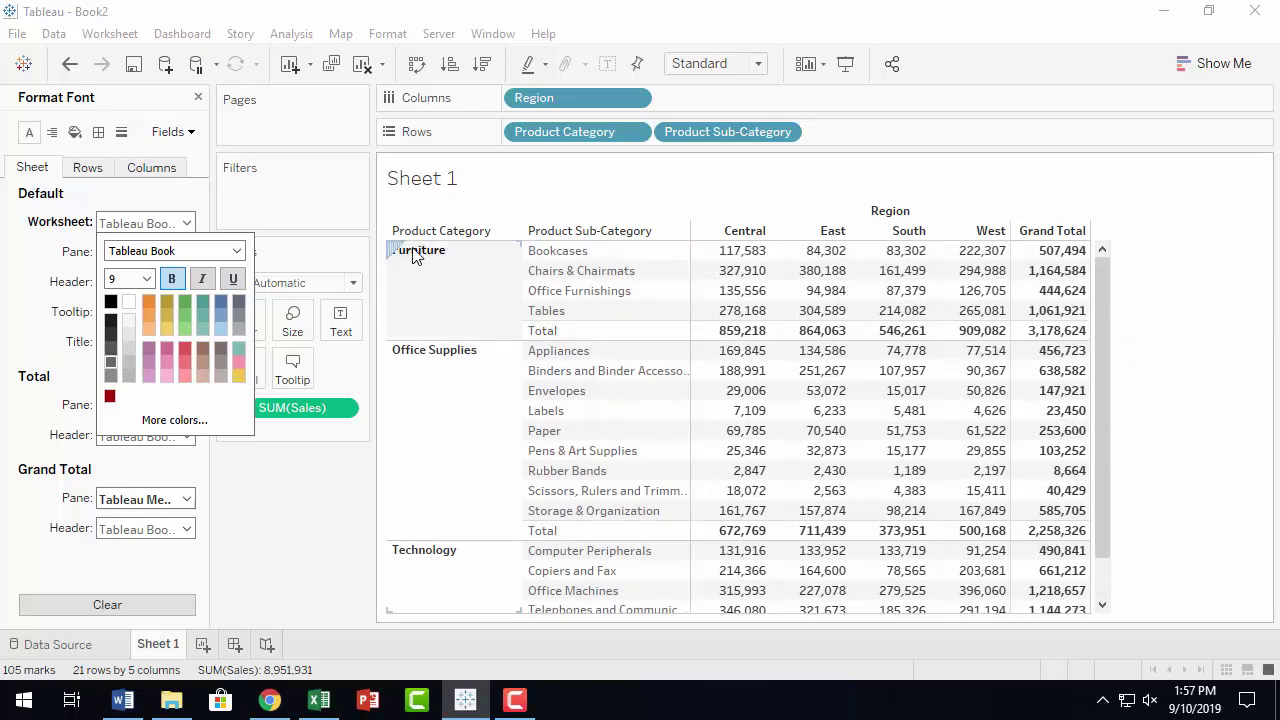
pyautogui.click(70, 64)
# Step: Set the default worksheet font size to 14, review the whole table, and undo the size change
pyautogui.click(186, 224)
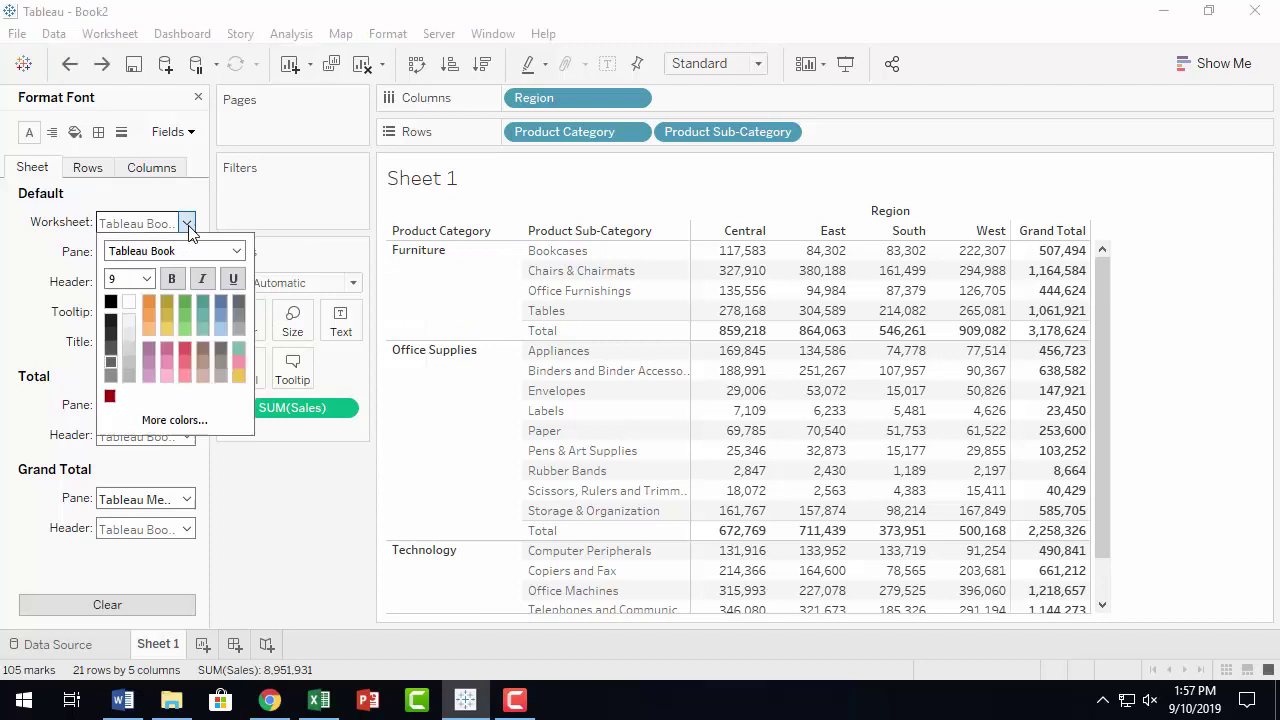
pyautogui.click(146, 281)
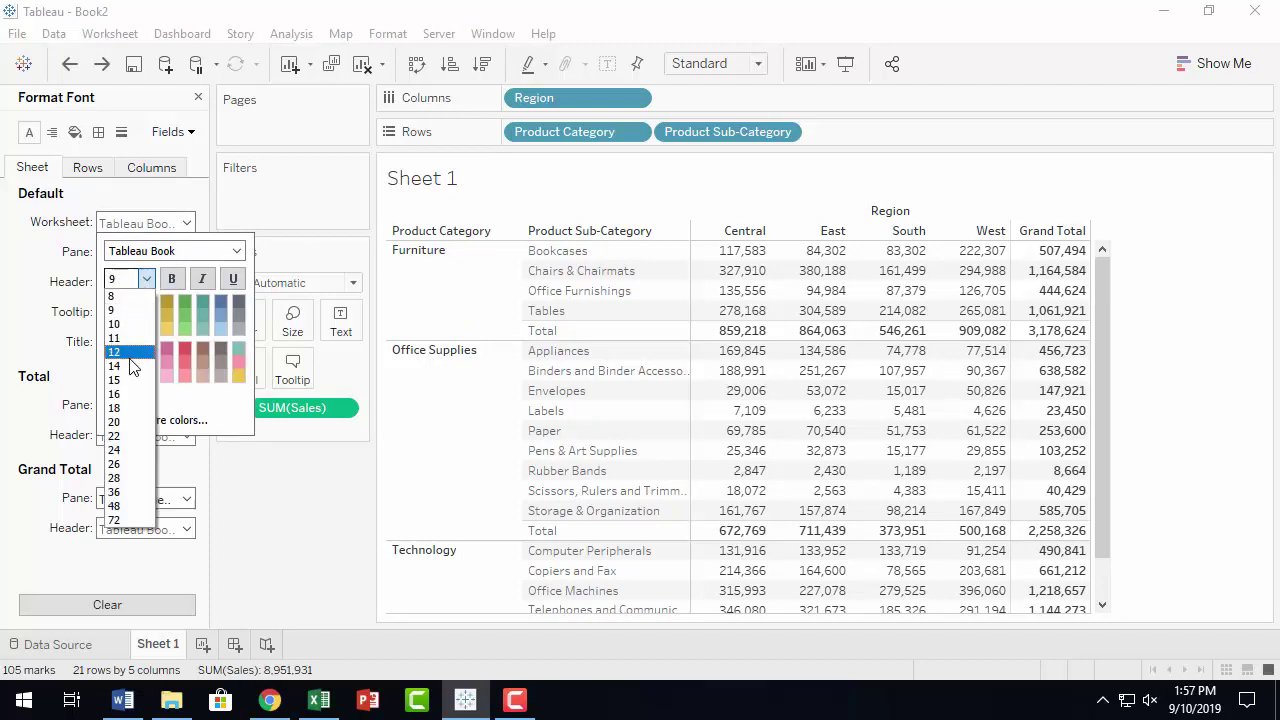
pyautogui.click(129, 367)
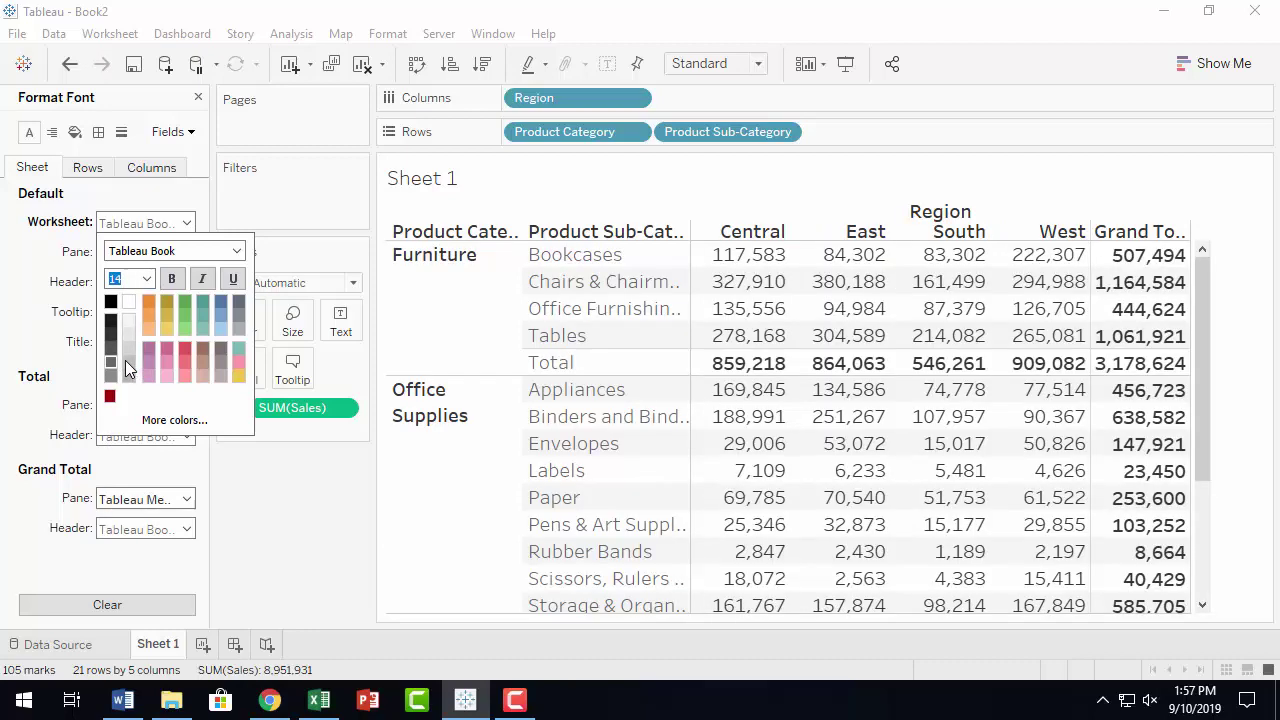
pyautogui.scroll(-3, 940, 383)
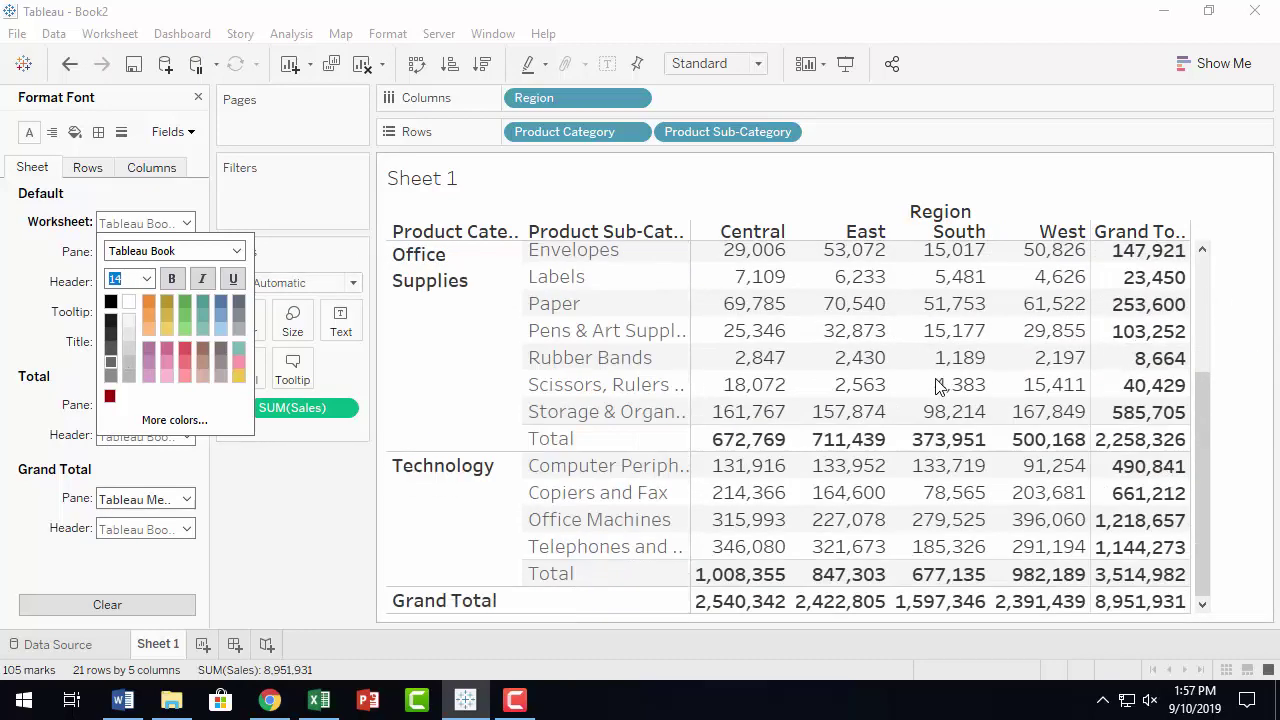
pyautogui.scroll(3, 940, 385)
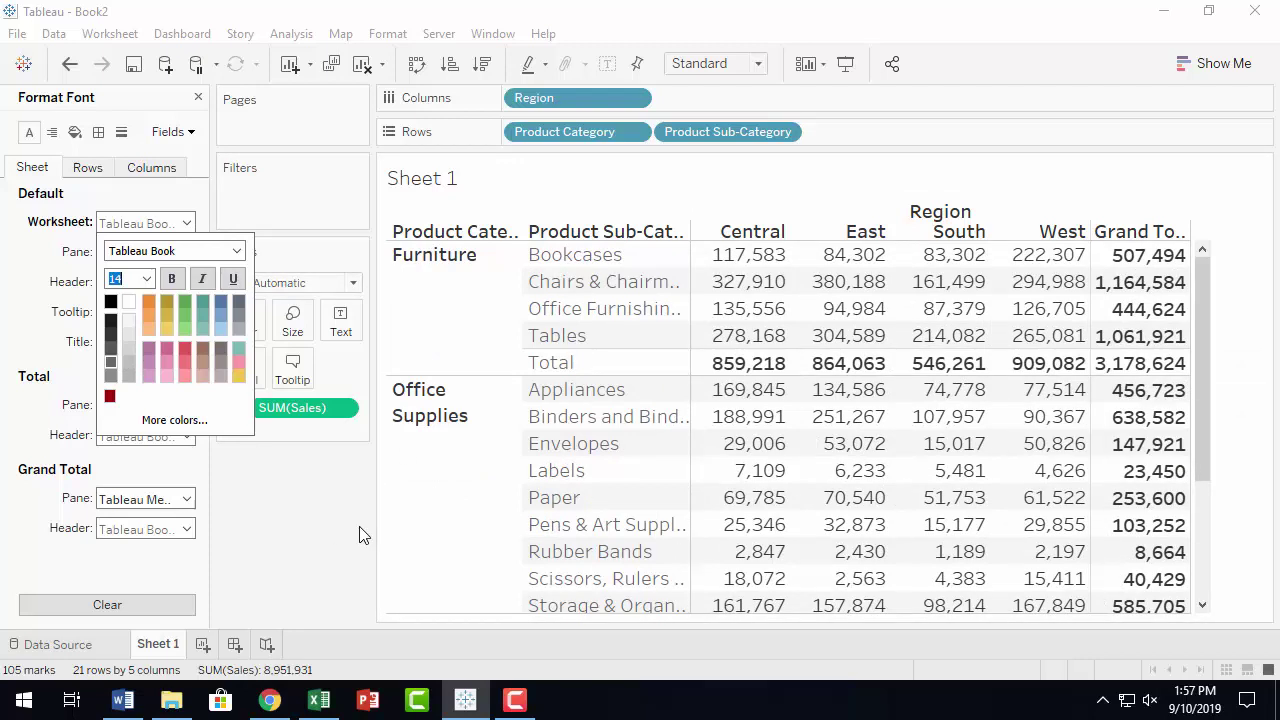
pyautogui.click(14, 248)
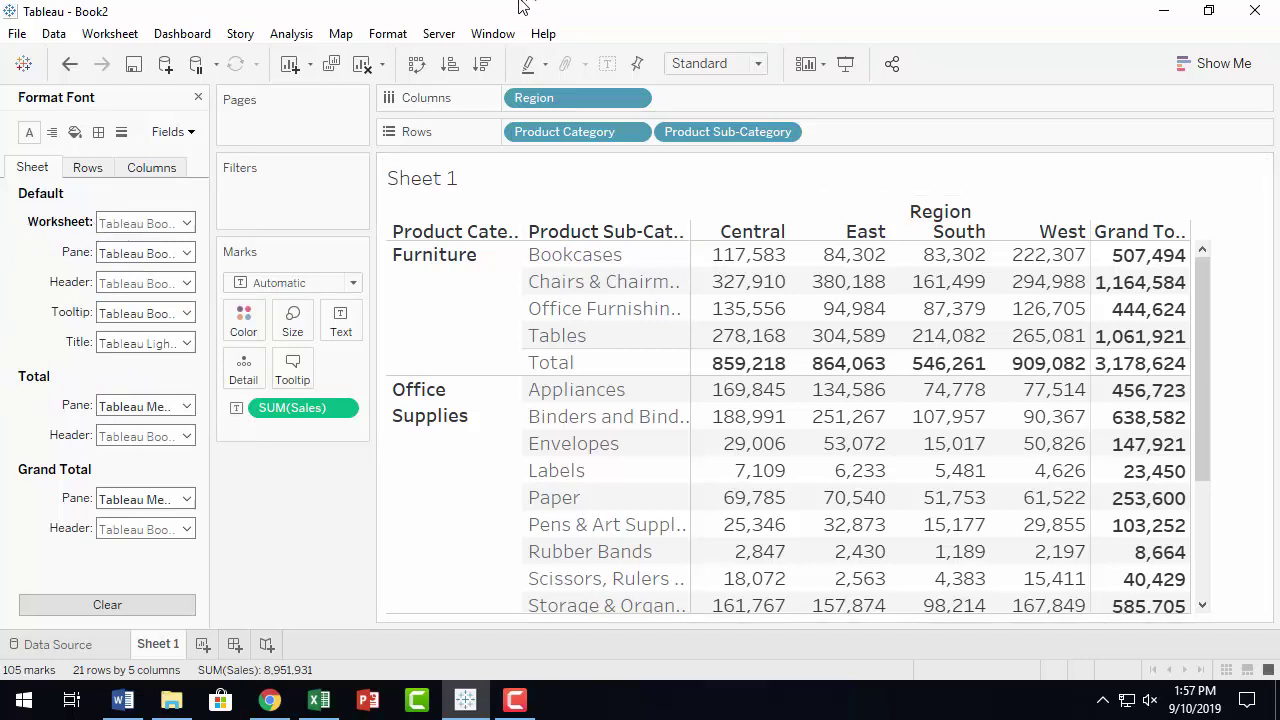
pyautogui.click(70, 65)
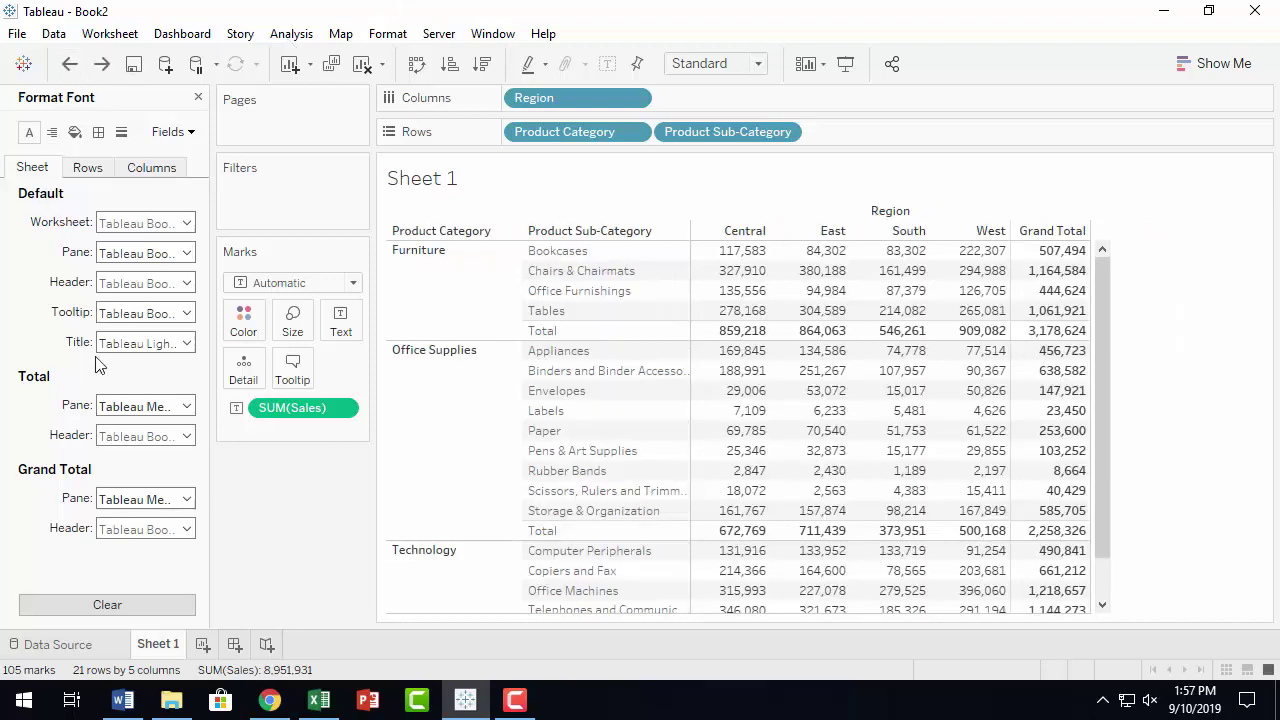
# Step: Colour the default pane font dark red, review the values down to the grand total row, and undo the colour
pyautogui.click(186, 256)
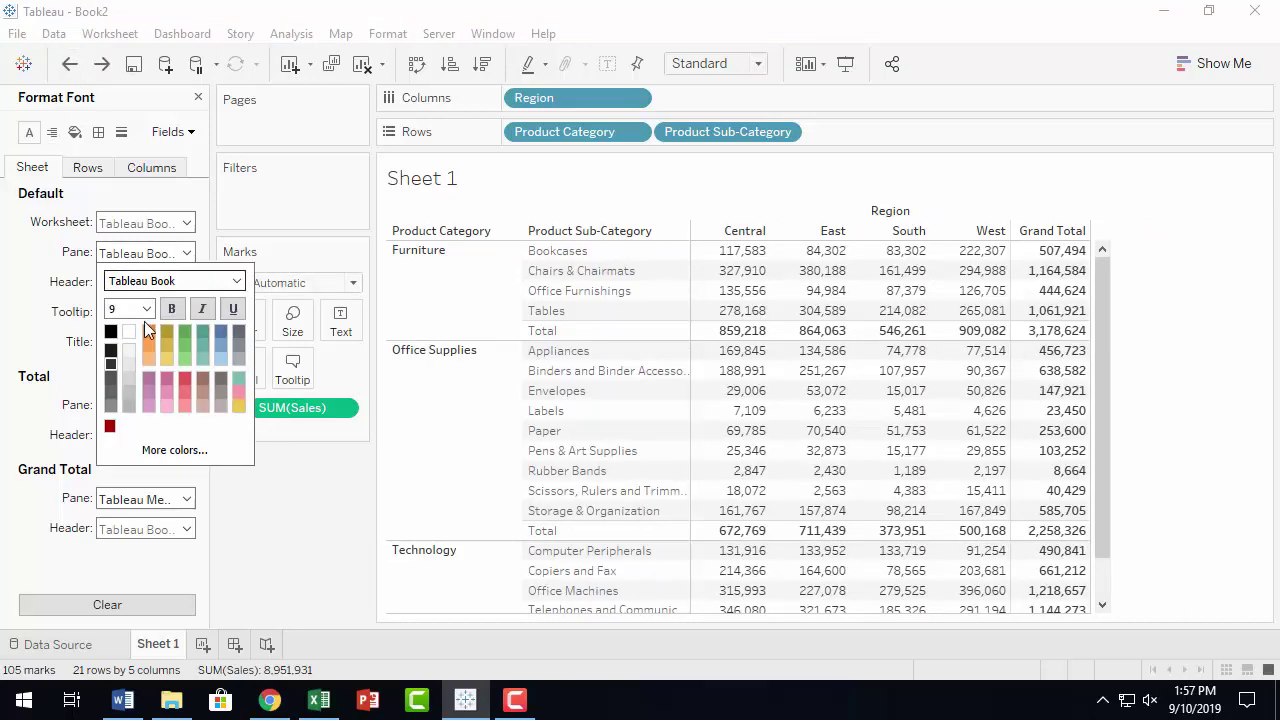
pyautogui.click(110, 428)
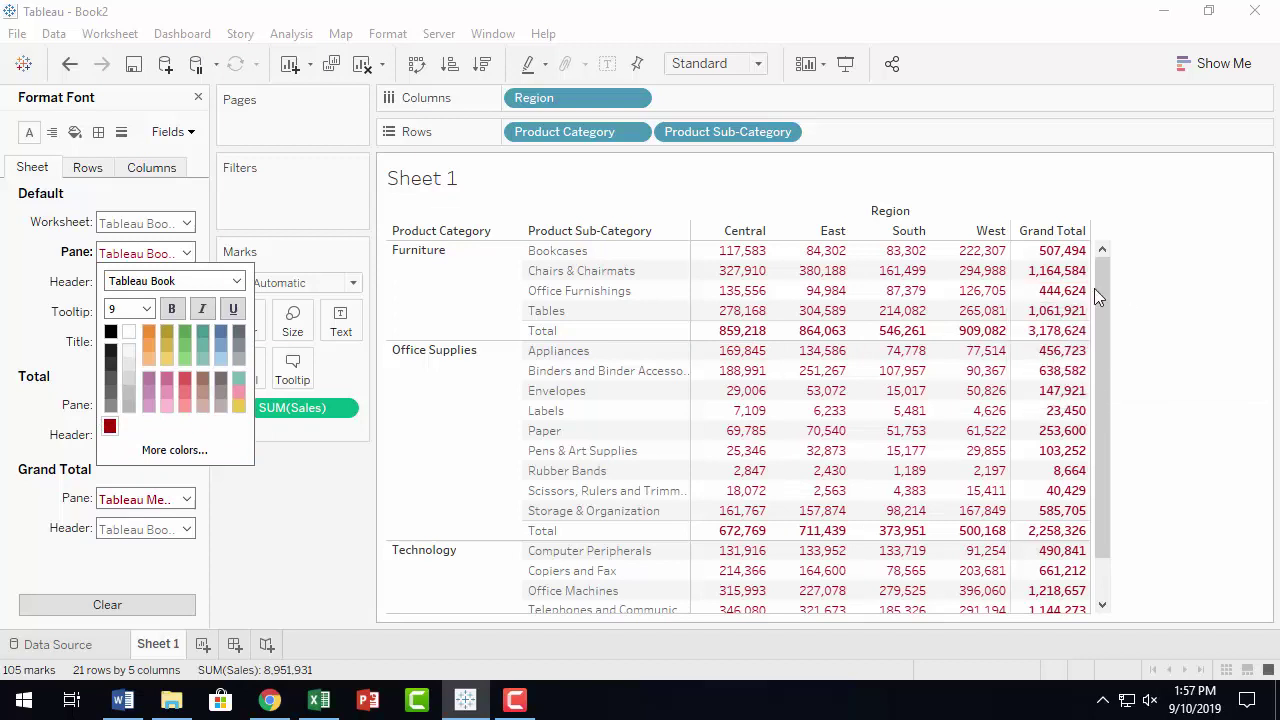
pyautogui.moveTo(1105, 277); pyautogui.dragTo(1120, 466)
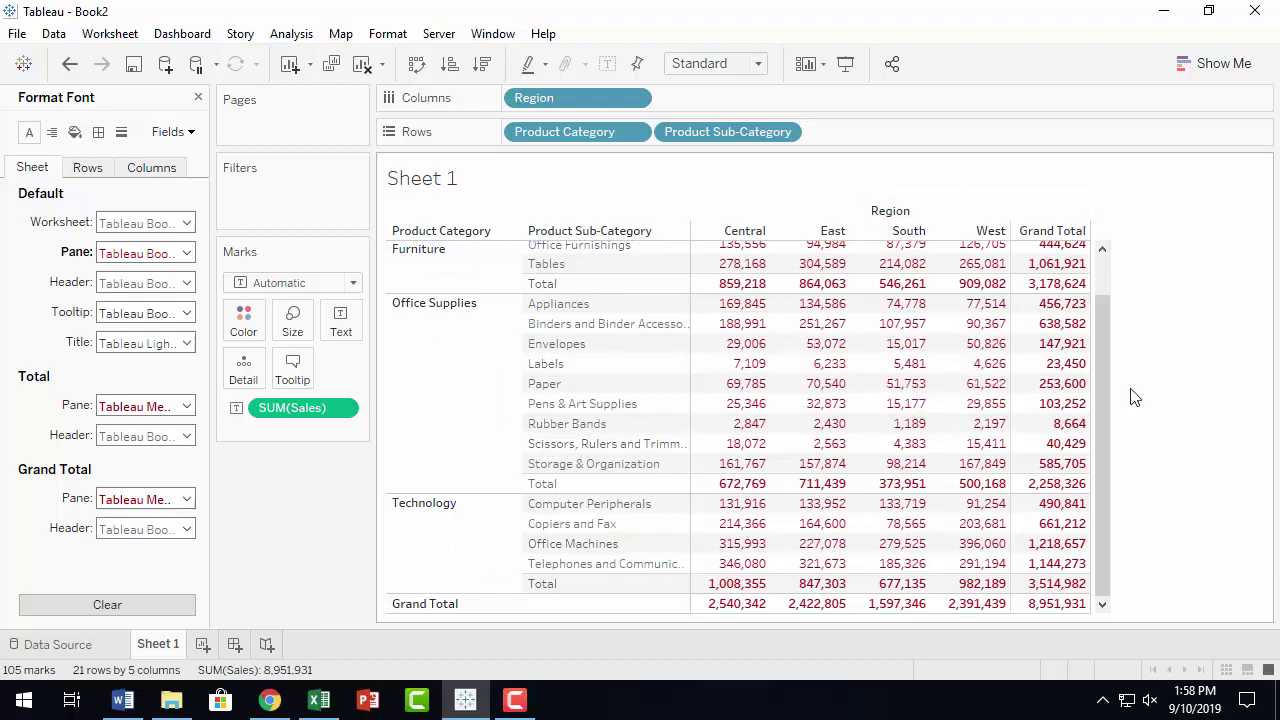
pyautogui.moveTo(1104, 326); pyautogui.dragTo(1129, 543)
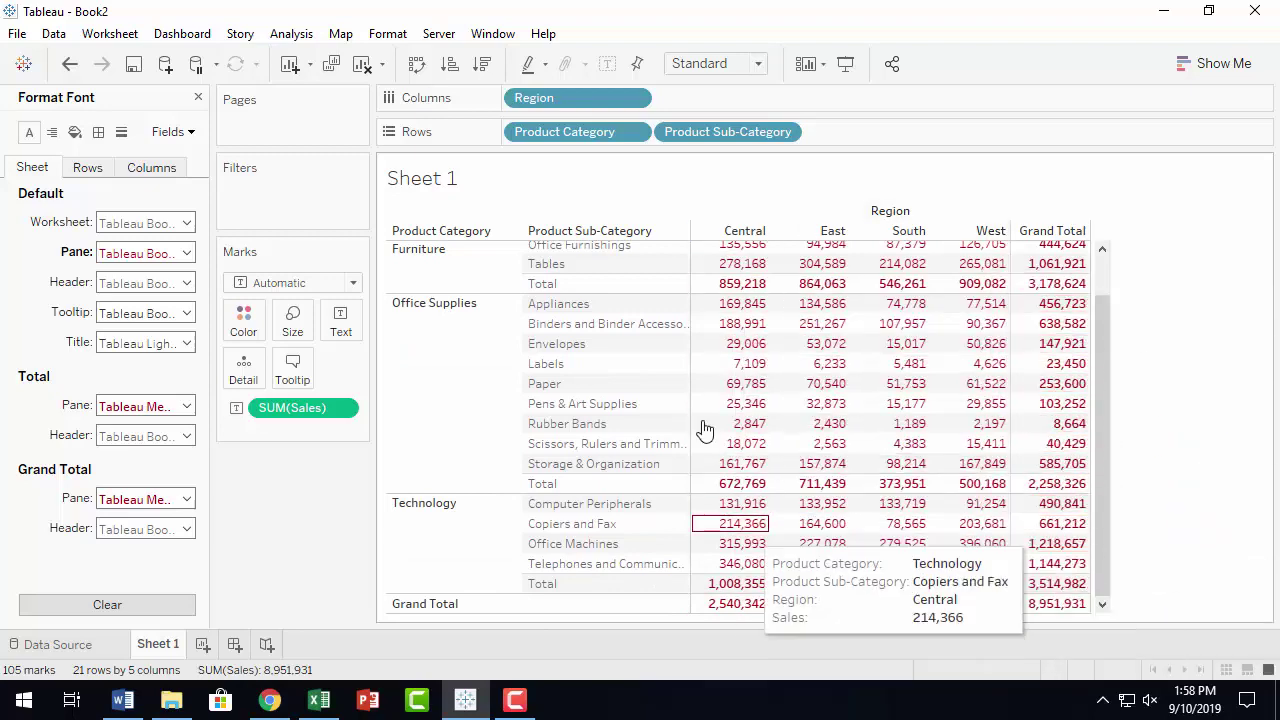
pyautogui.scroll(2, 894, 400)
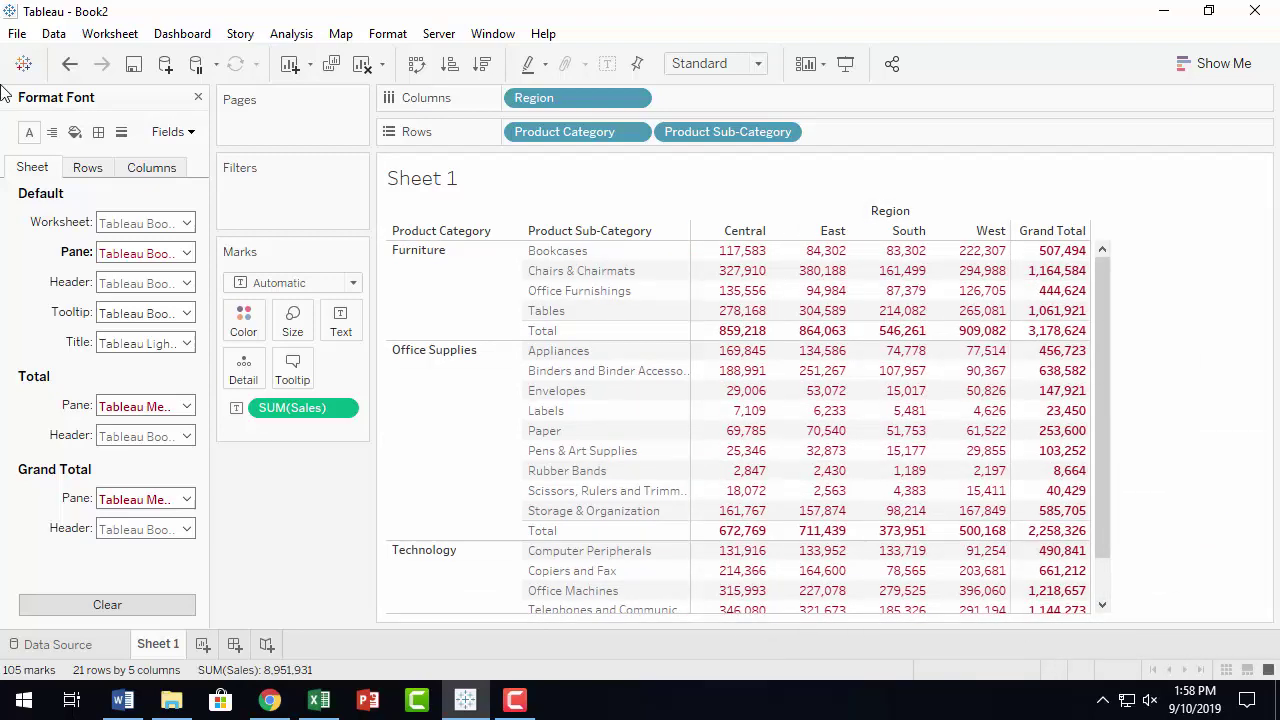
pyautogui.click(66, 64)
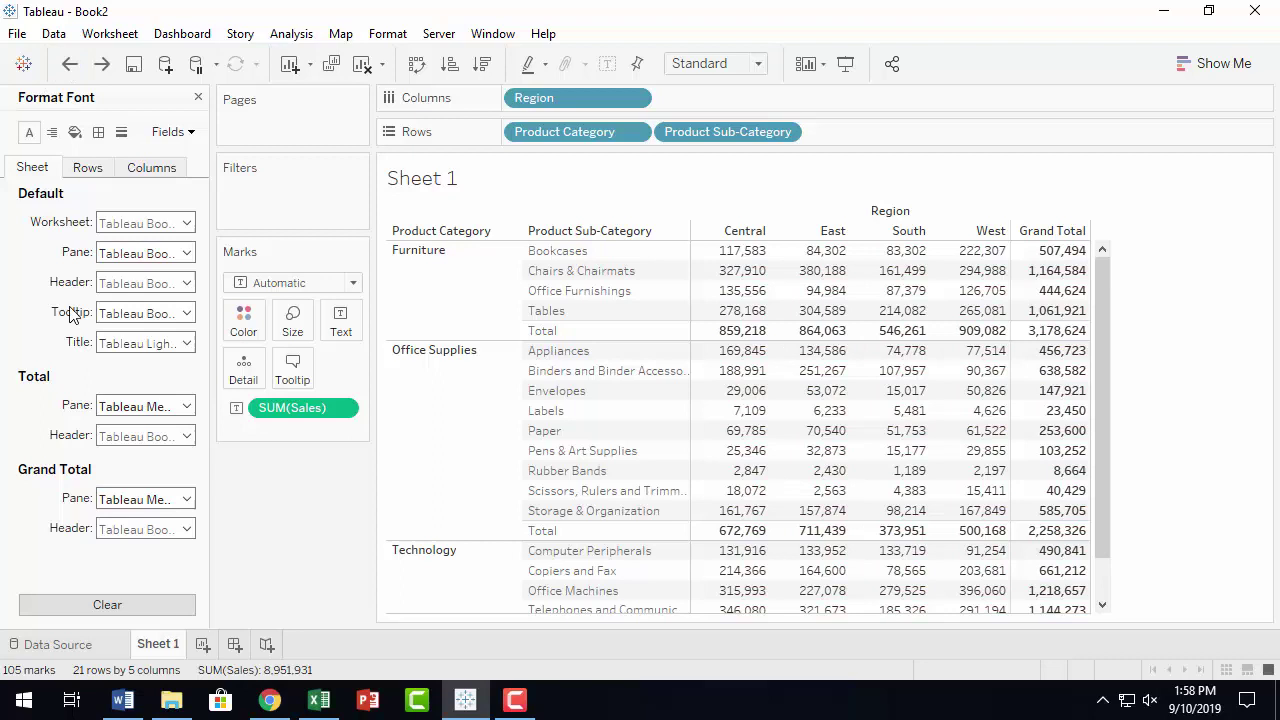
# Step: Colour the default header font dark red, and undo the colour change
pyautogui.click(187, 284)
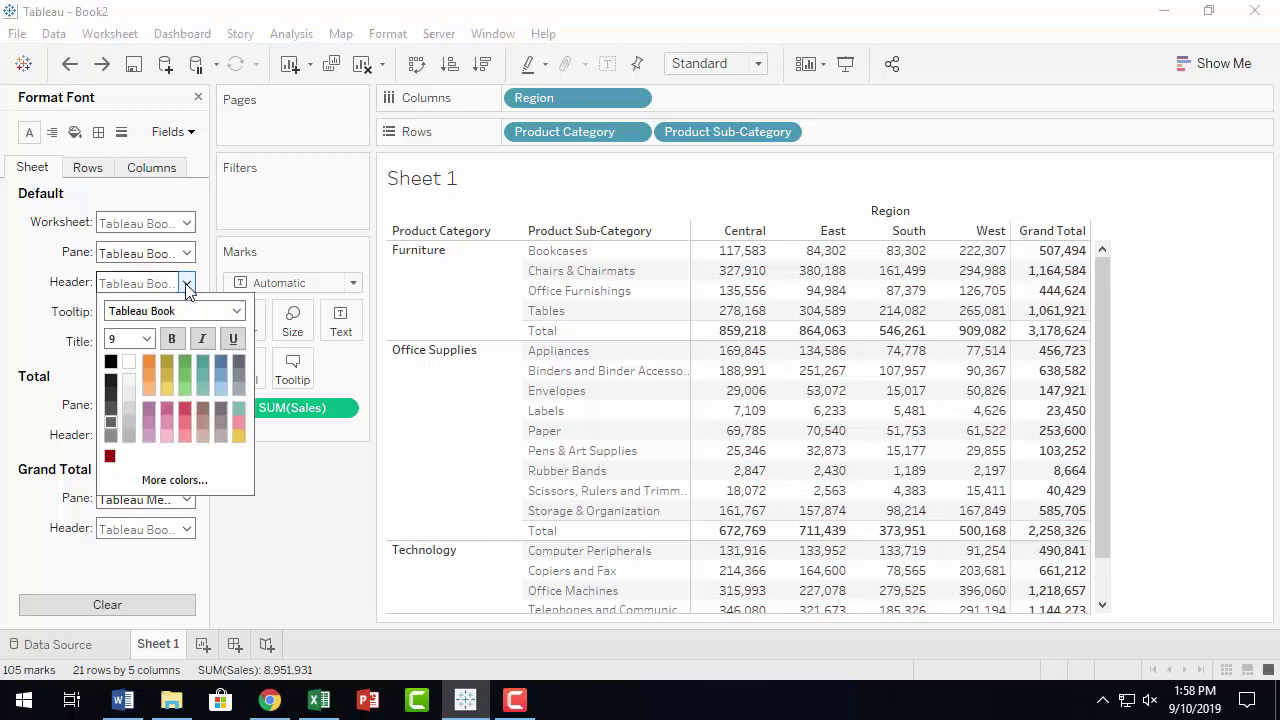
pyautogui.click(110, 458)
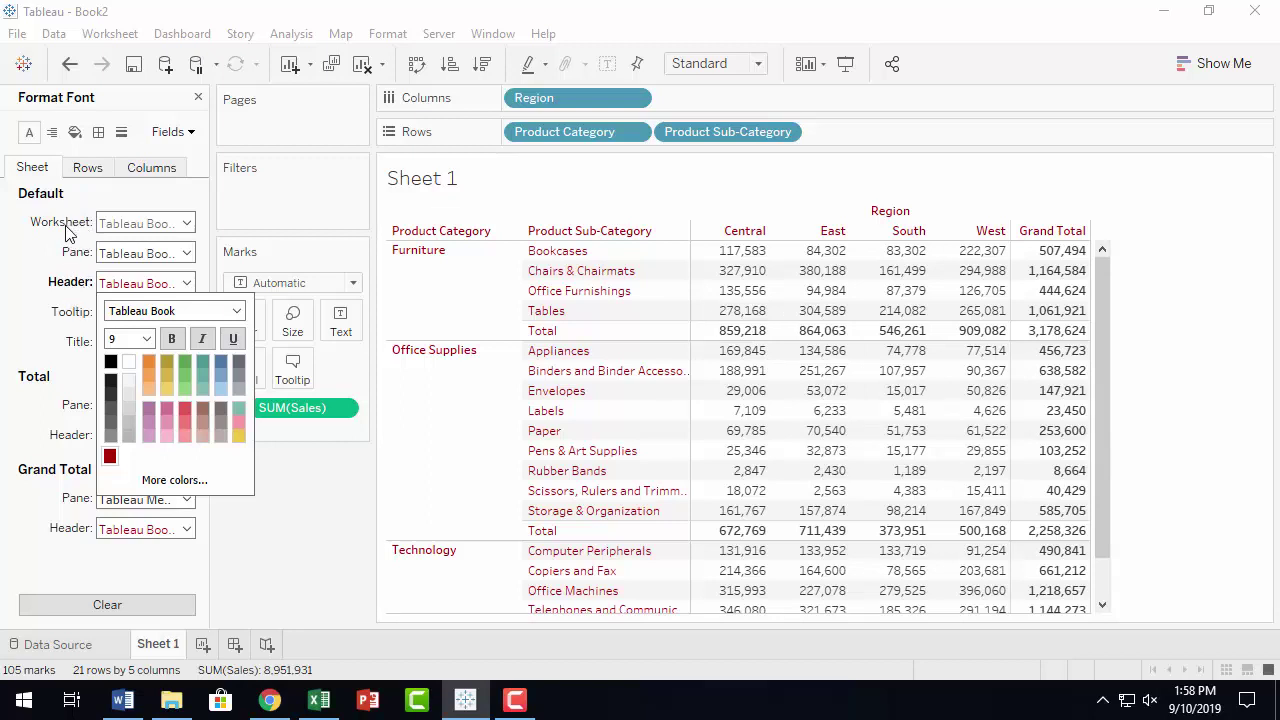
pyautogui.click(69, 63)
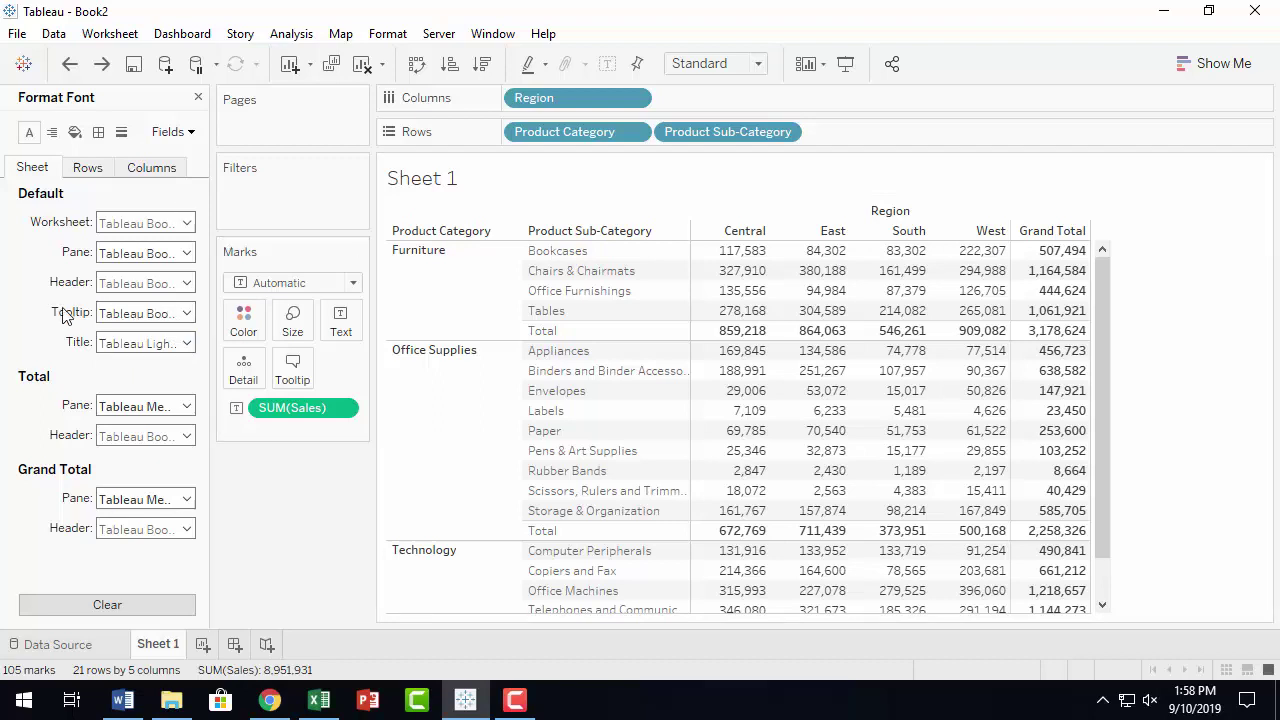
# Step: Colour the default tooltip font dark red, check the tooltip on a table cell, and undo the colour
pyautogui.click(185, 314)
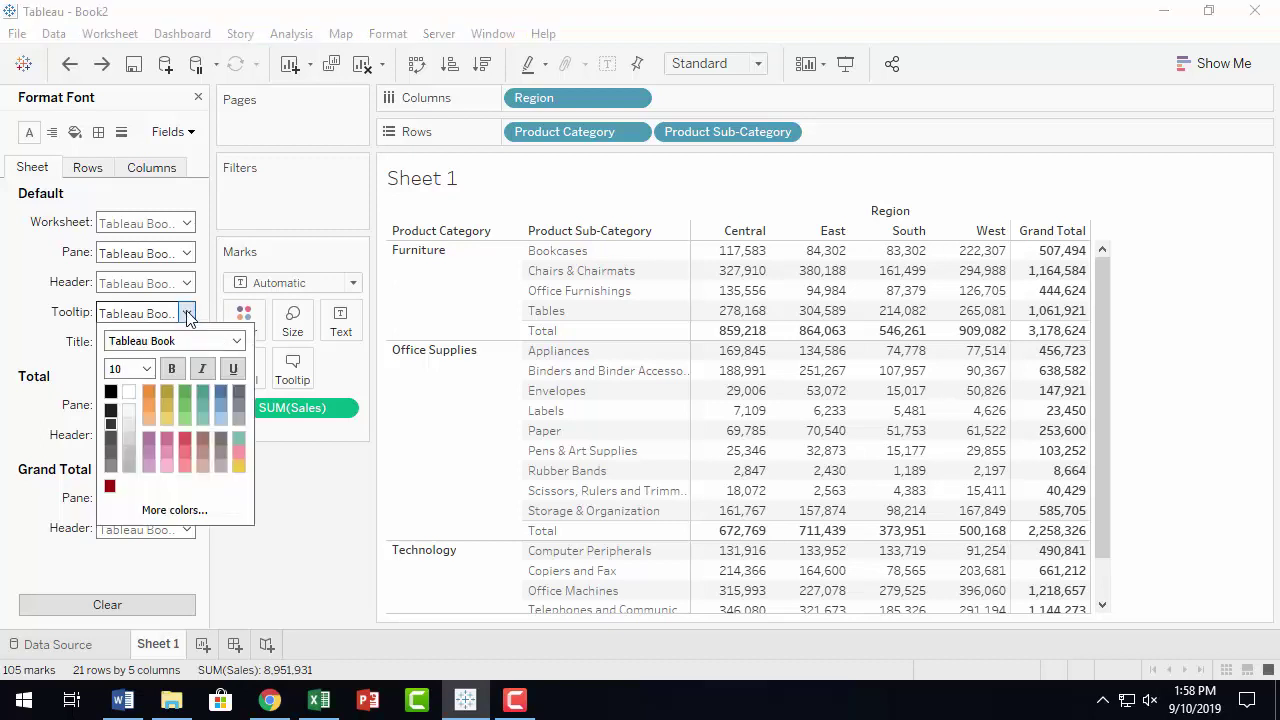
pyautogui.click(110, 487)
pyautogui.moveTo(792, 397)
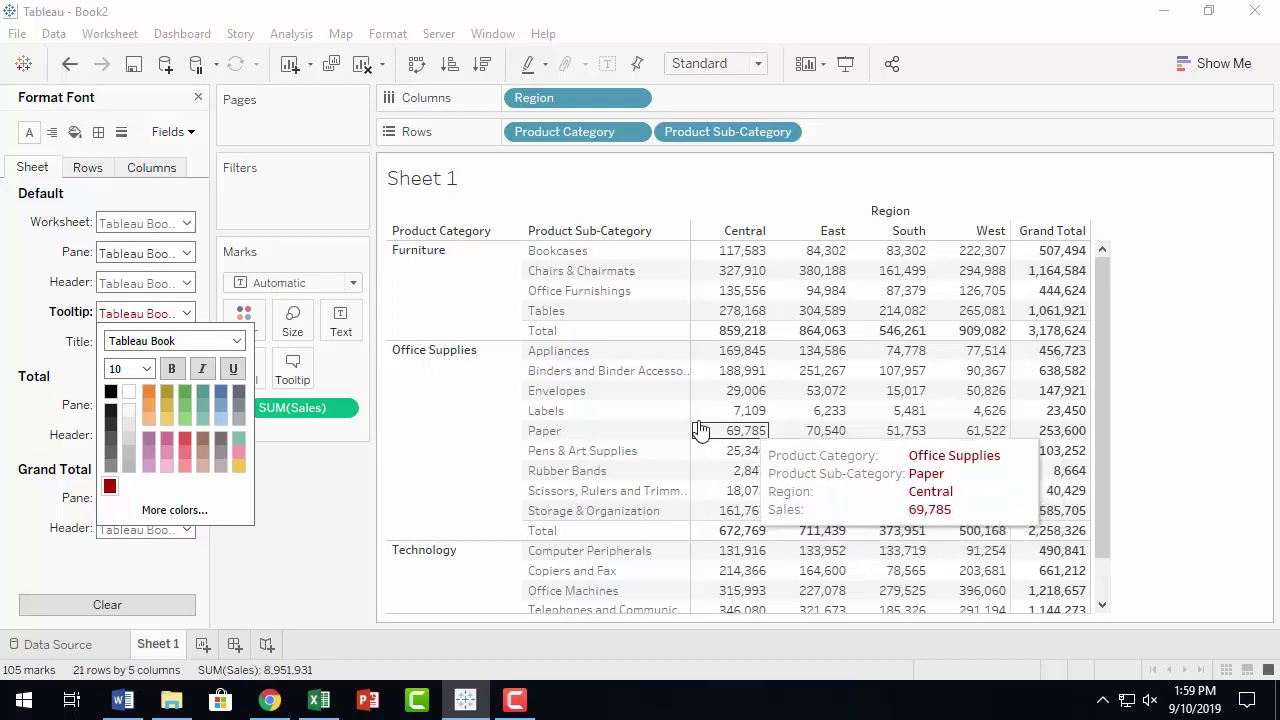
pyautogui.click(25, 345)
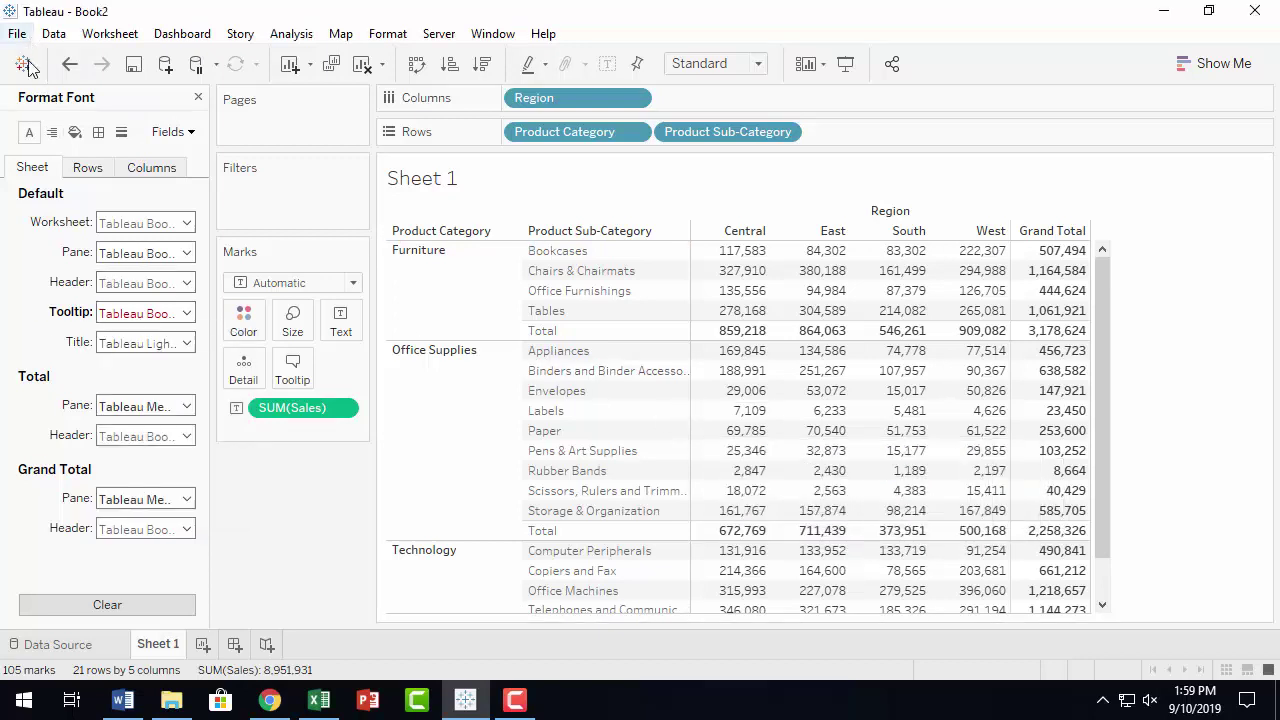
pyautogui.click(69, 64)
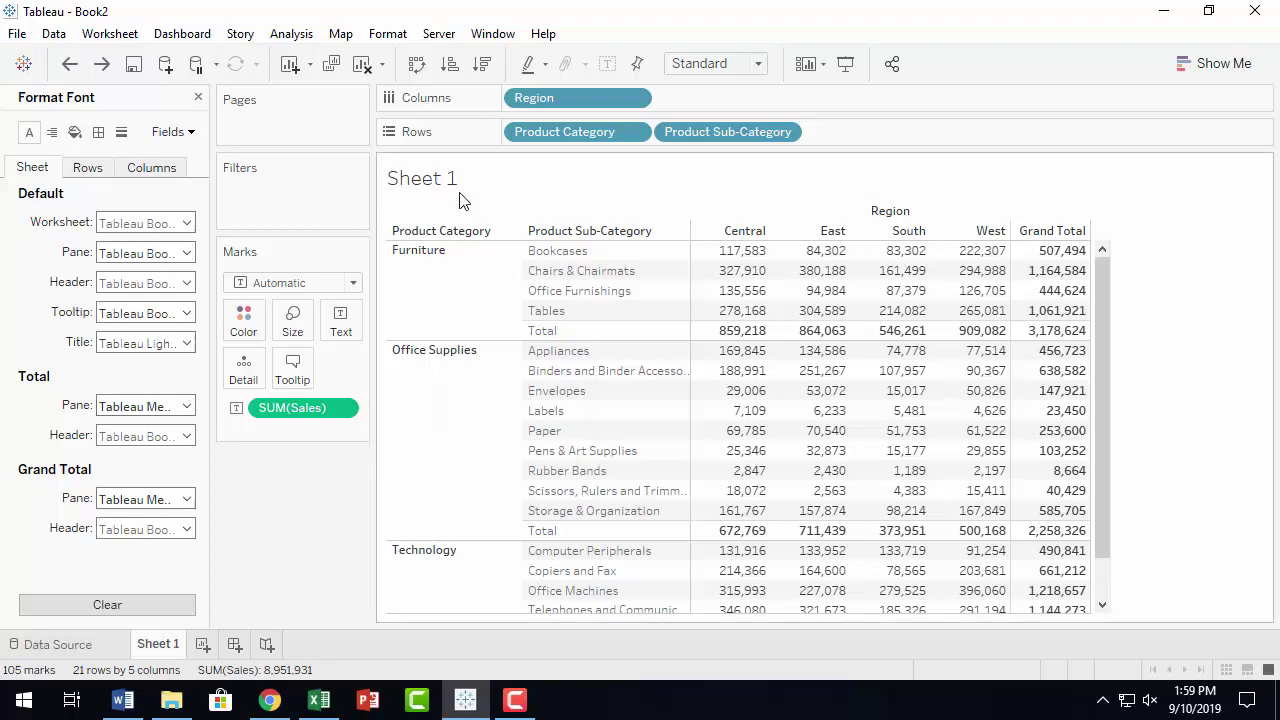
# Step: Colour the sheet title font dark red, and undo the colour change
pyautogui.click(188, 343)
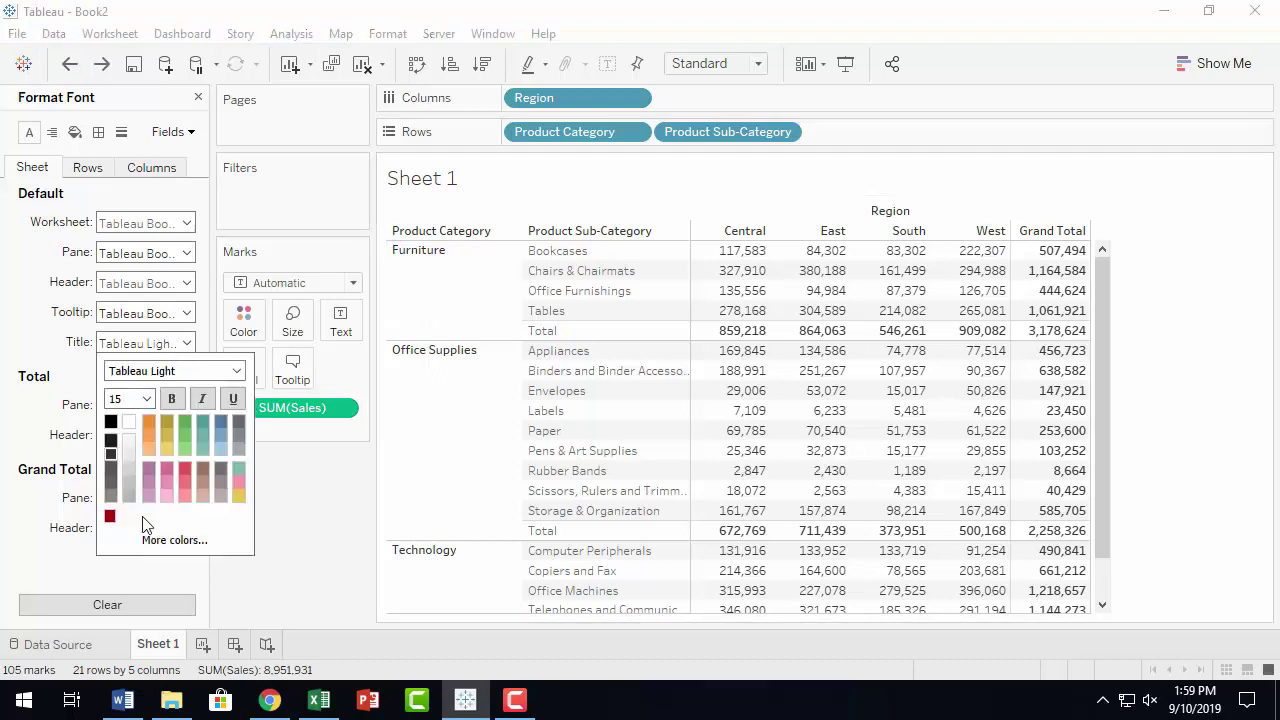
pyautogui.click(110, 516)
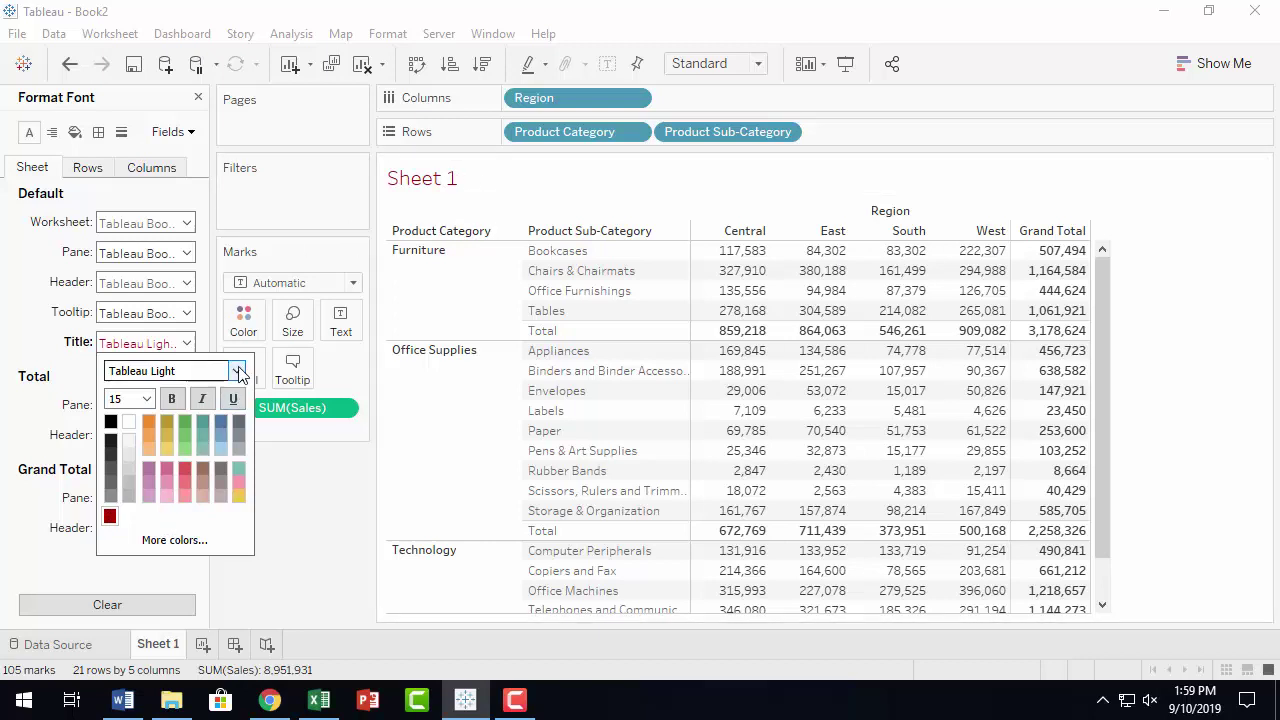
pyautogui.click(69, 63)
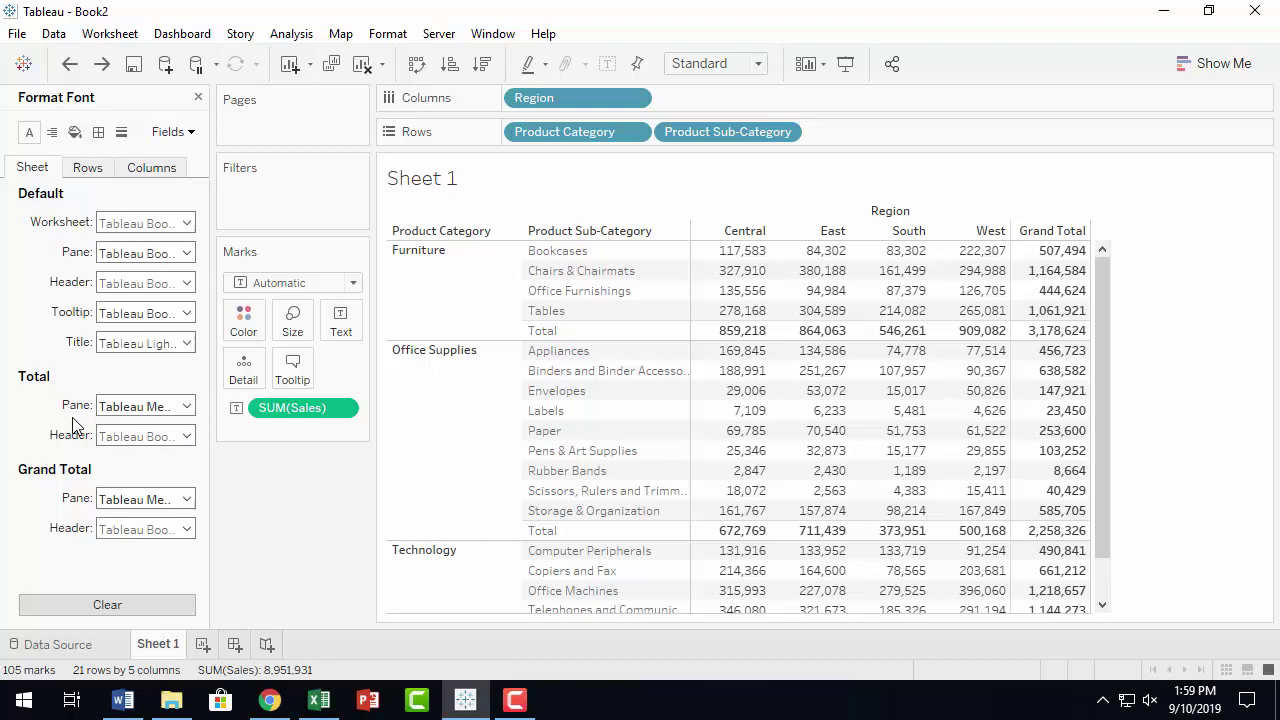
# Step: Set the font colour of the Total headers to dark red
pyautogui.click(186, 437)
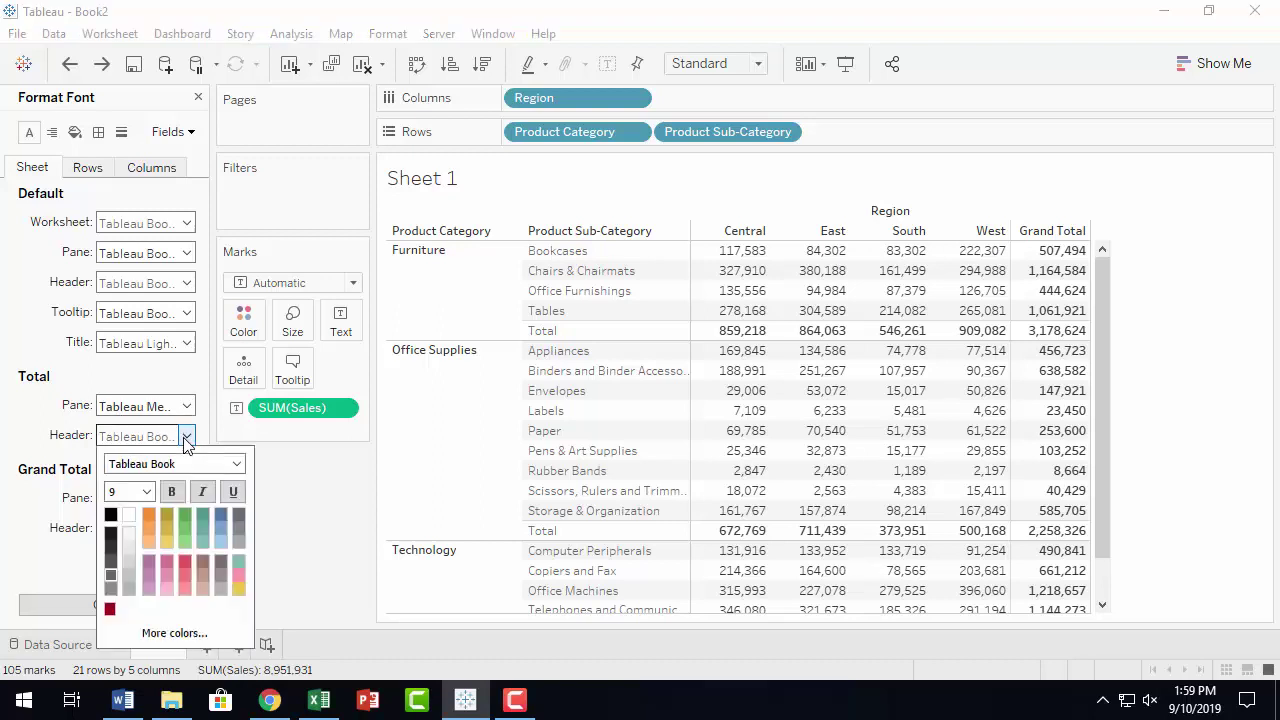
pyautogui.click(109, 610)
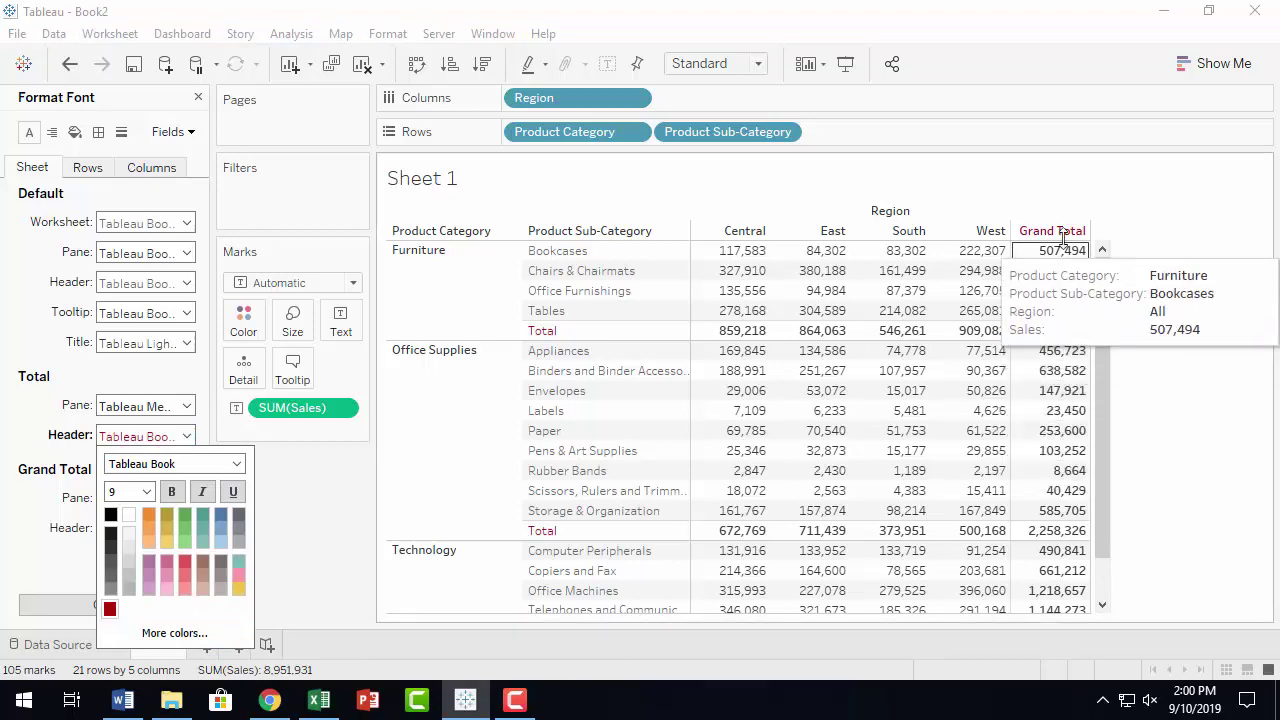
# Step: Check the recoloured Total headers throughout the table, and undo their font colour change
pyautogui.scroll(-1, 1123, 457)
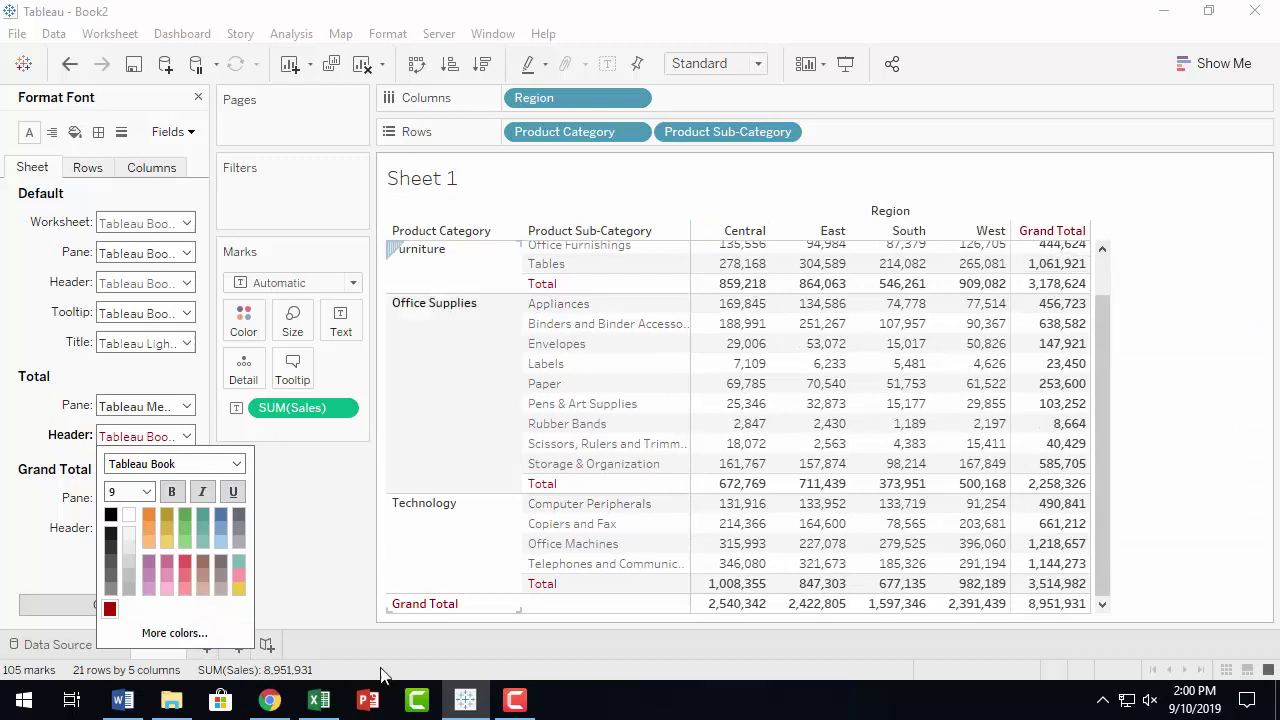
pyautogui.scroll(1, 512, 580)
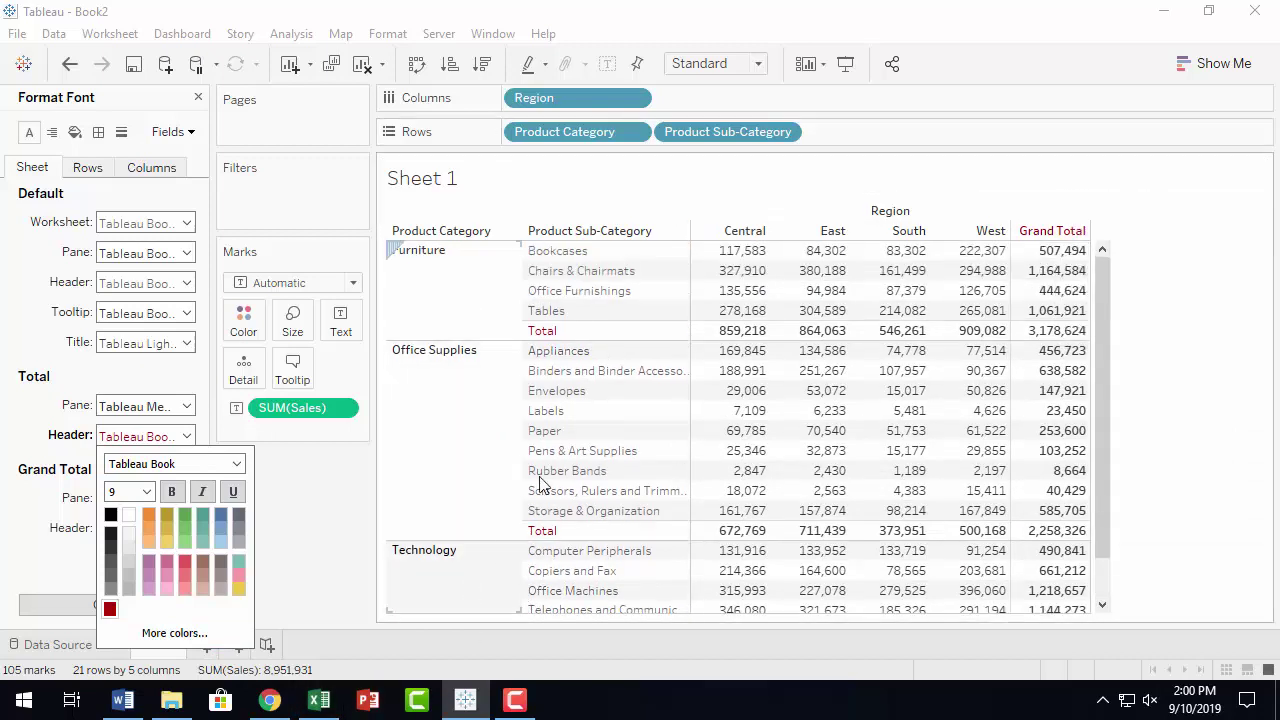
pyautogui.scroll(-1, 540, 476)
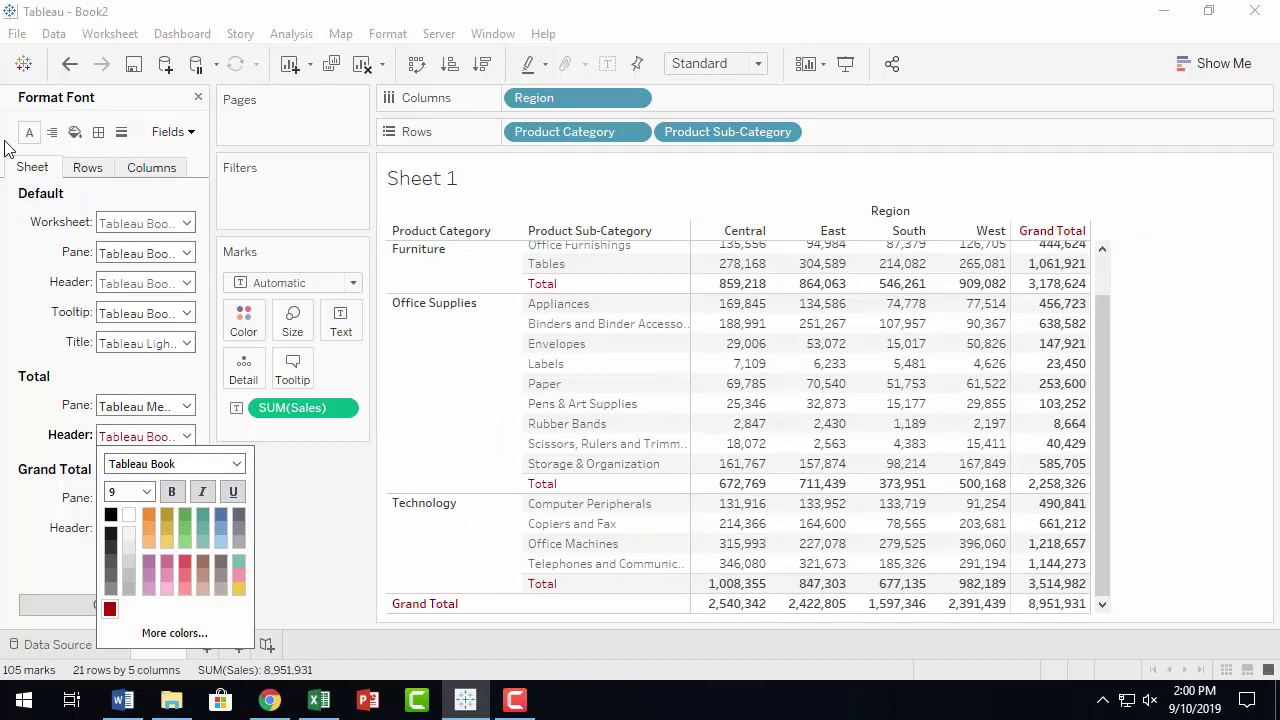
pyautogui.click(69, 63)
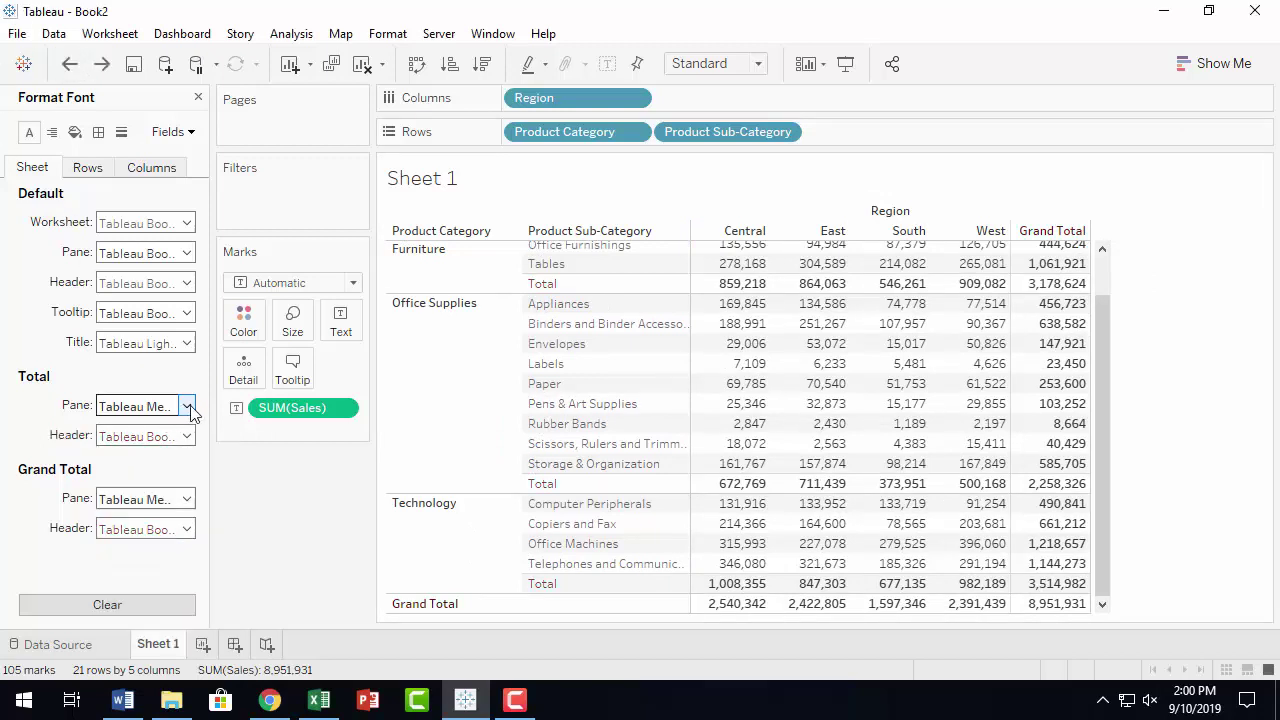
# Step: Colour the sheet's Total pane font dark red, review the total values throughout the table, and undo the colour change
pyautogui.click(186, 406)
pyautogui.click(110, 580)
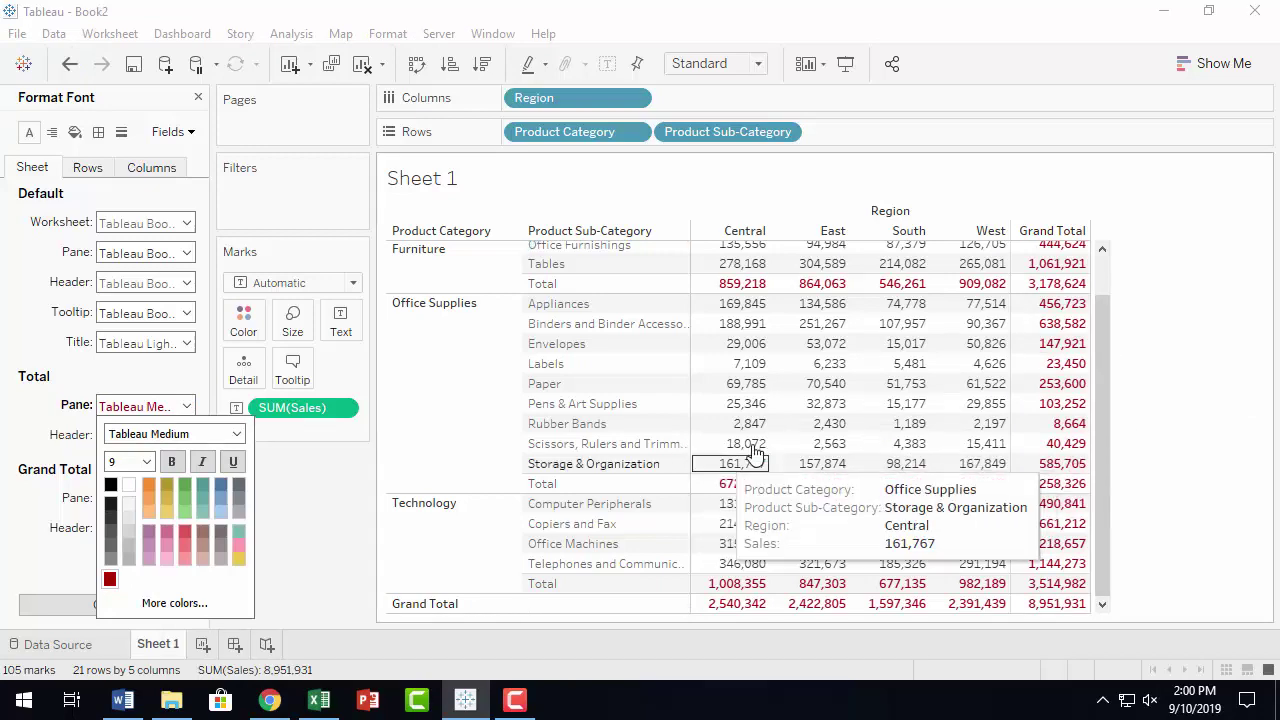
pyautogui.scroll(1, 1065, 330)
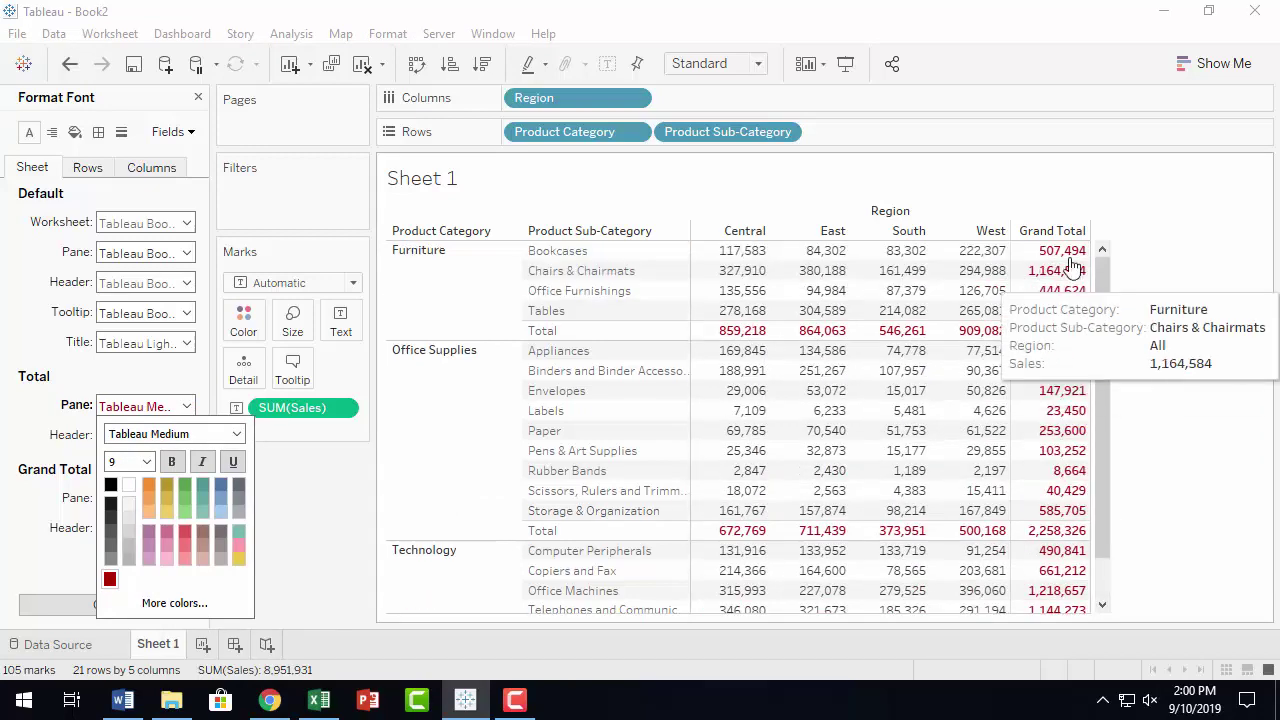
pyautogui.scroll(-1, 1065, 555)
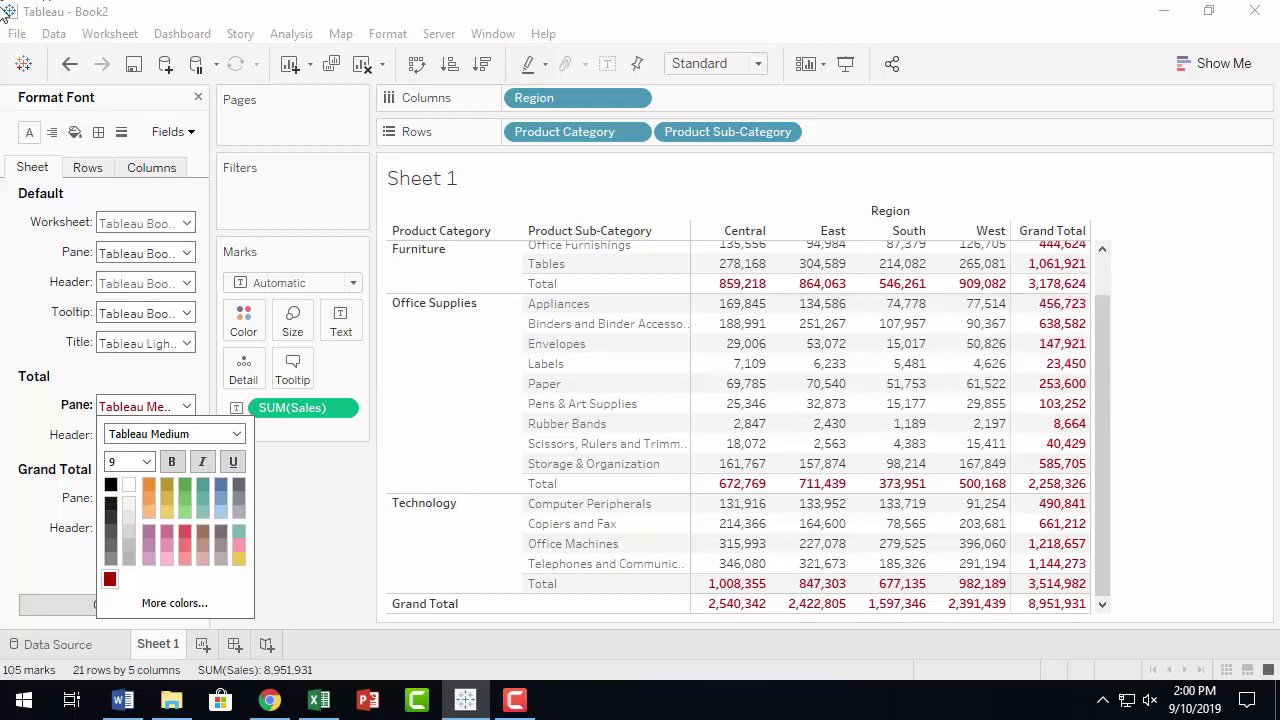
pyautogui.click(69, 63)
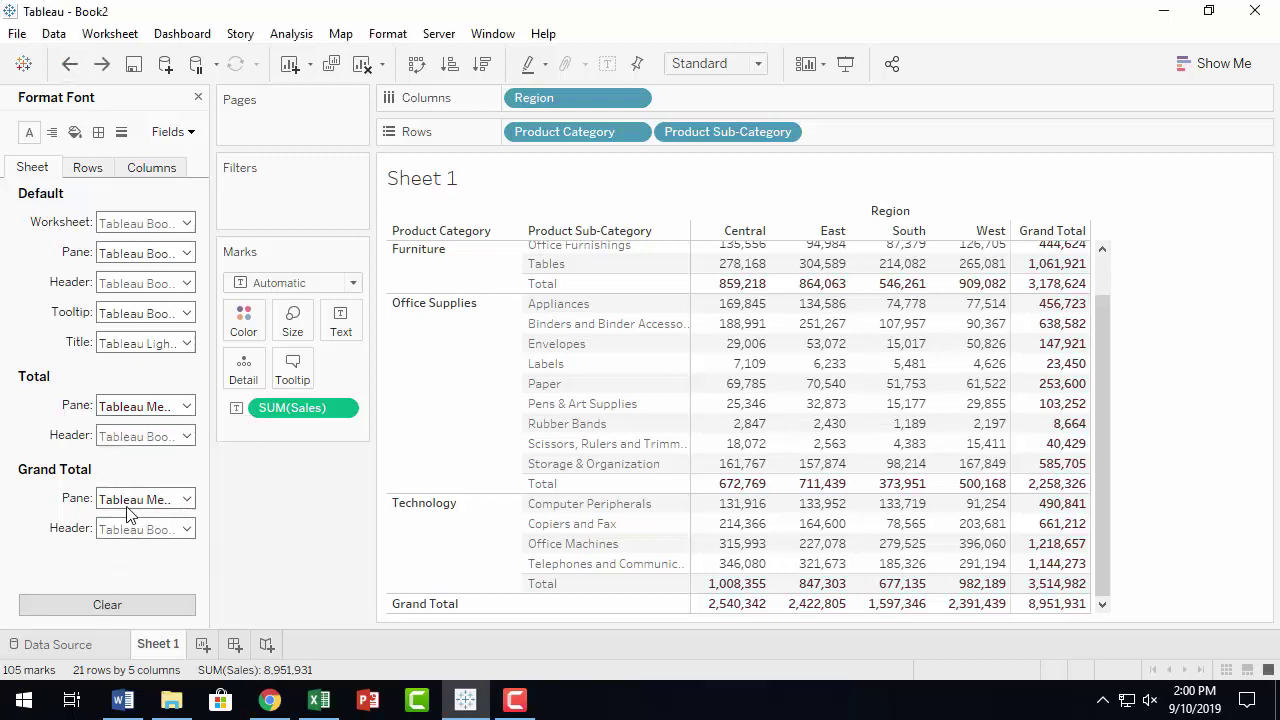
# Step: Colour the sheet's Grand Total header font dark red, and undo the colour change
pyautogui.click(186, 530)
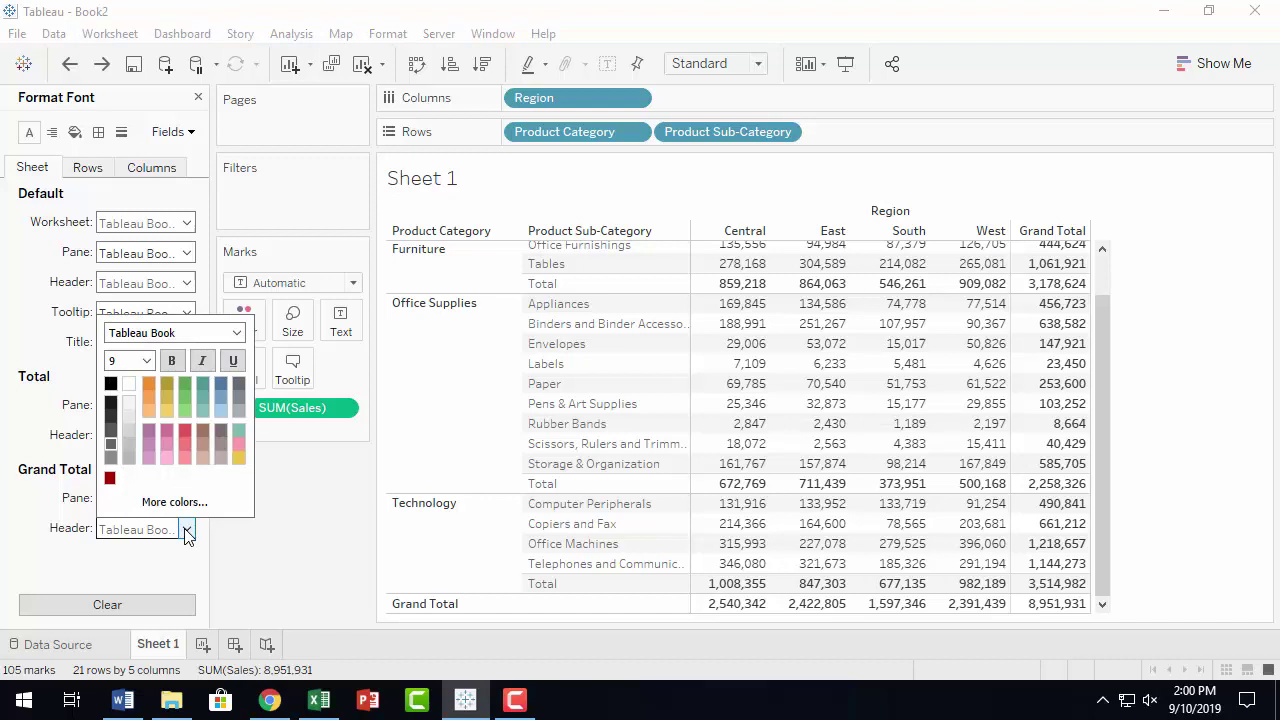
pyautogui.click(110, 478)
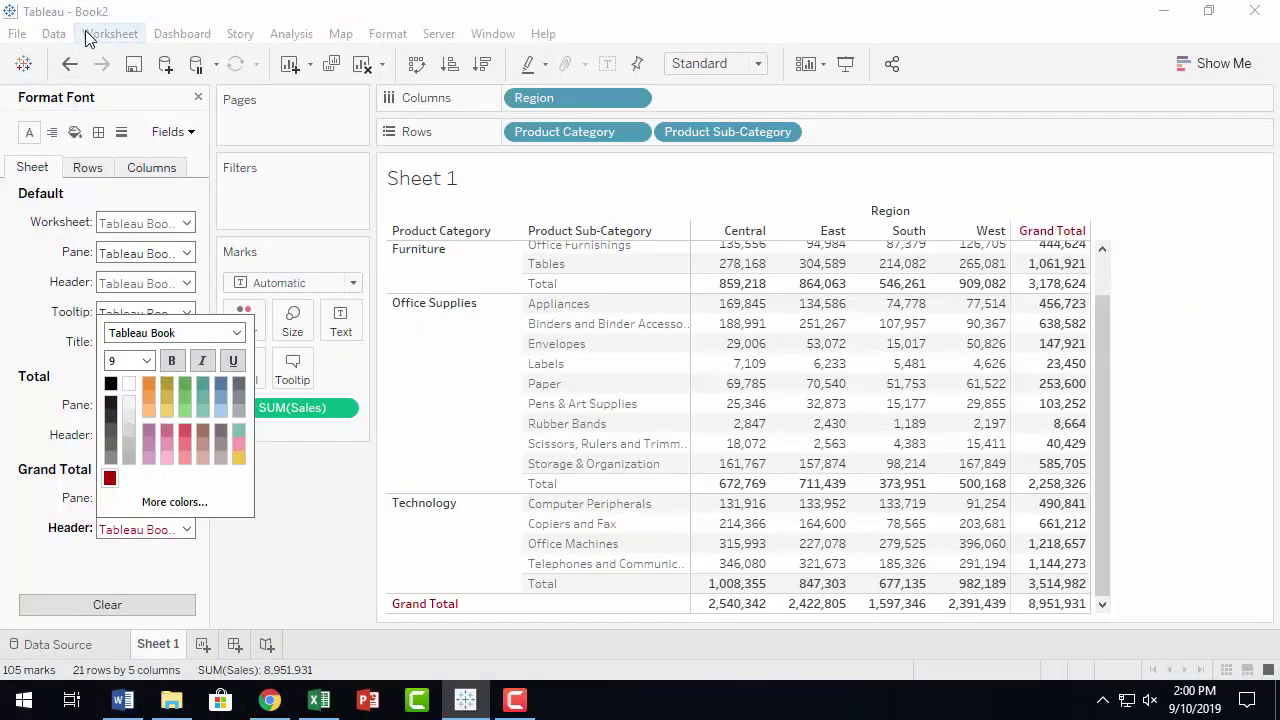
pyautogui.click(70, 64)
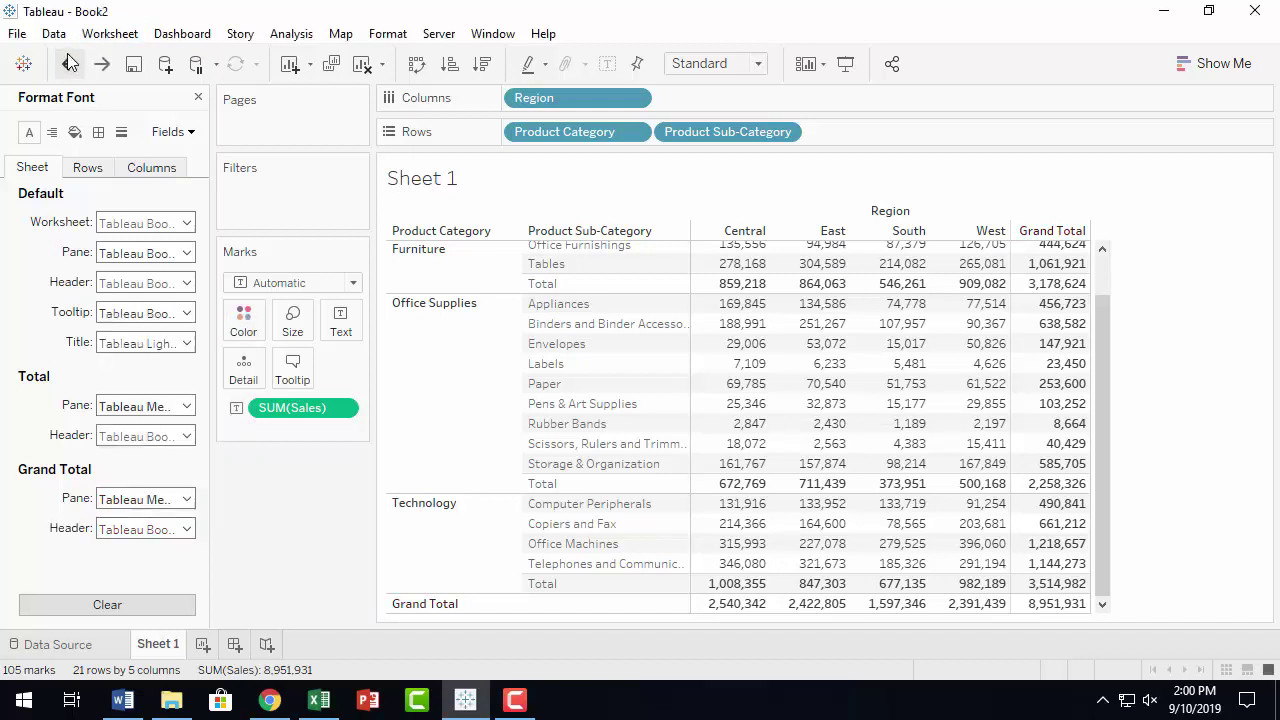
# Step: Colour the sheet's Grand Total pane font dark red, and undo the colour change
pyautogui.click(186, 498)
pyautogui.click(110, 447)
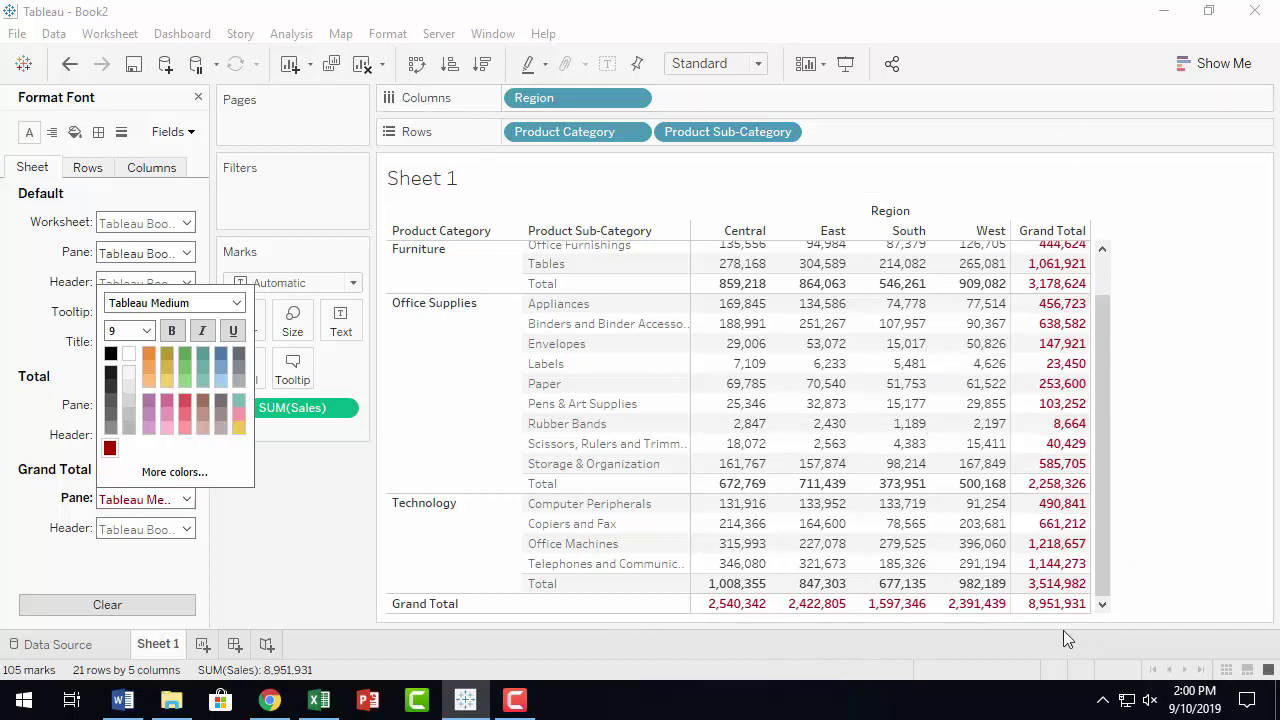
pyautogui.click(69, 64)
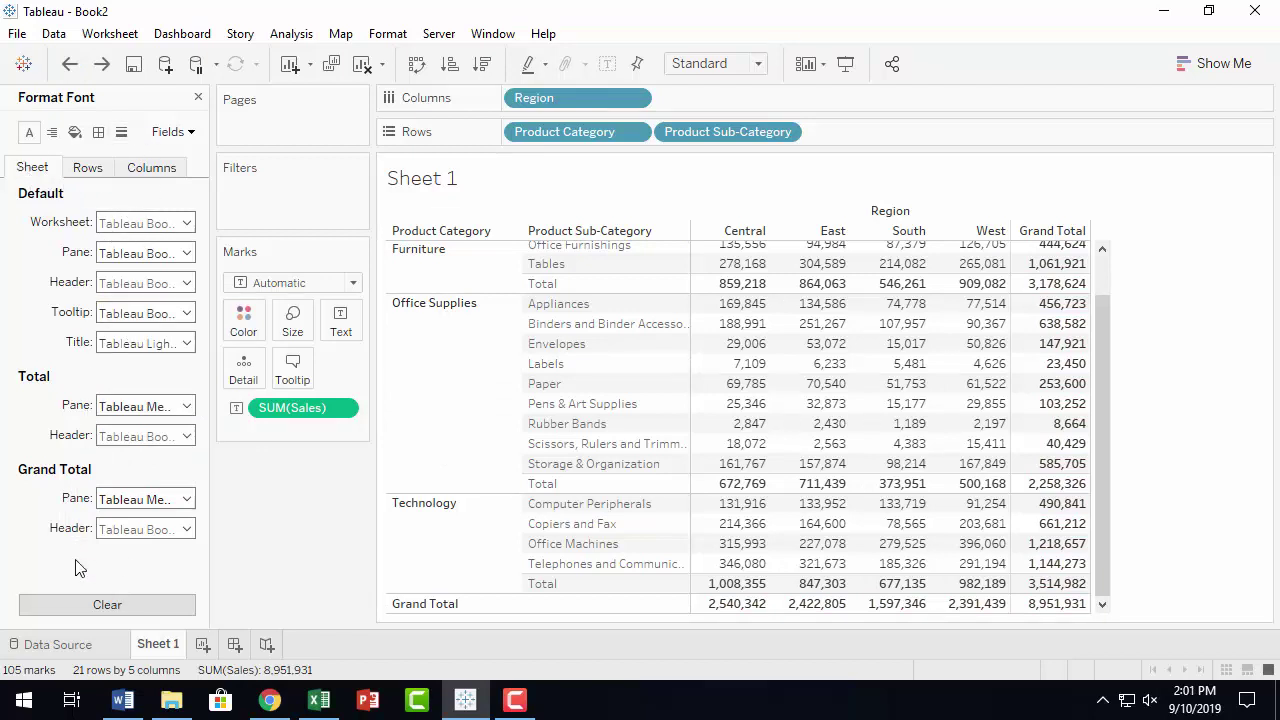
# Step: Colour the default header font for rows only dark red, and undo the colour change
pyautogui.click(89, 170)
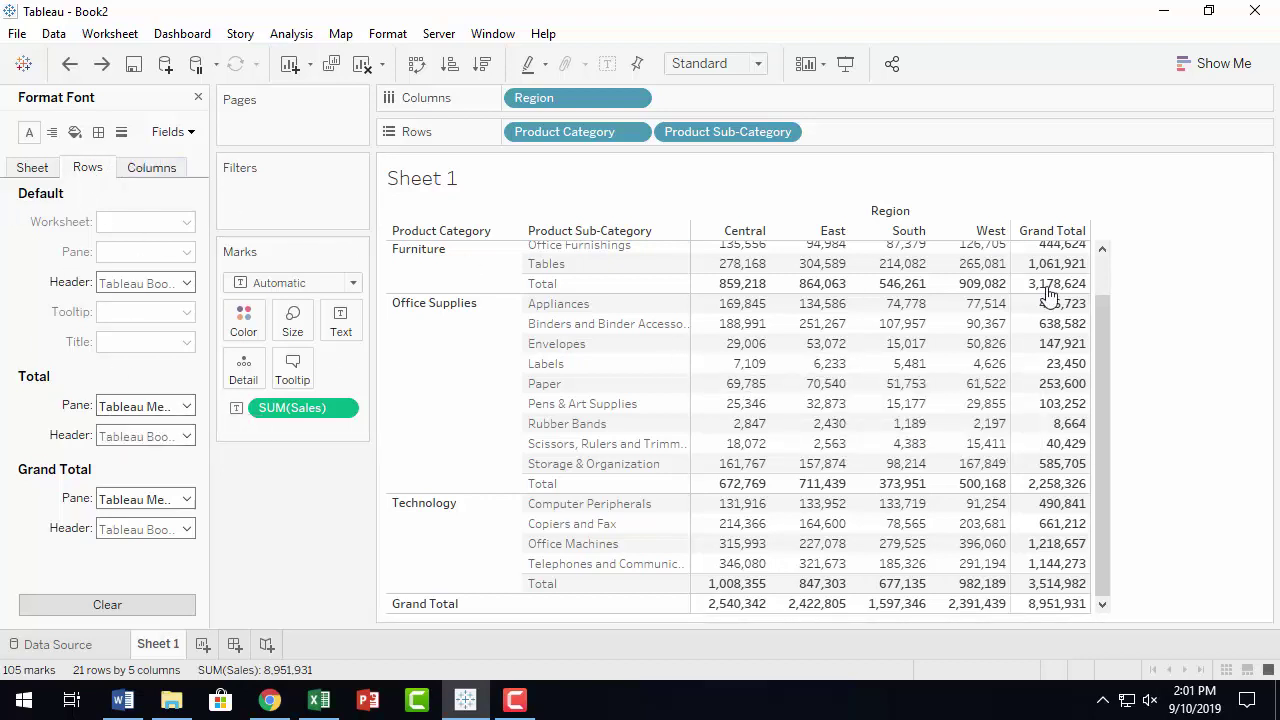
pyautogui.scroll(2, 740, 406)
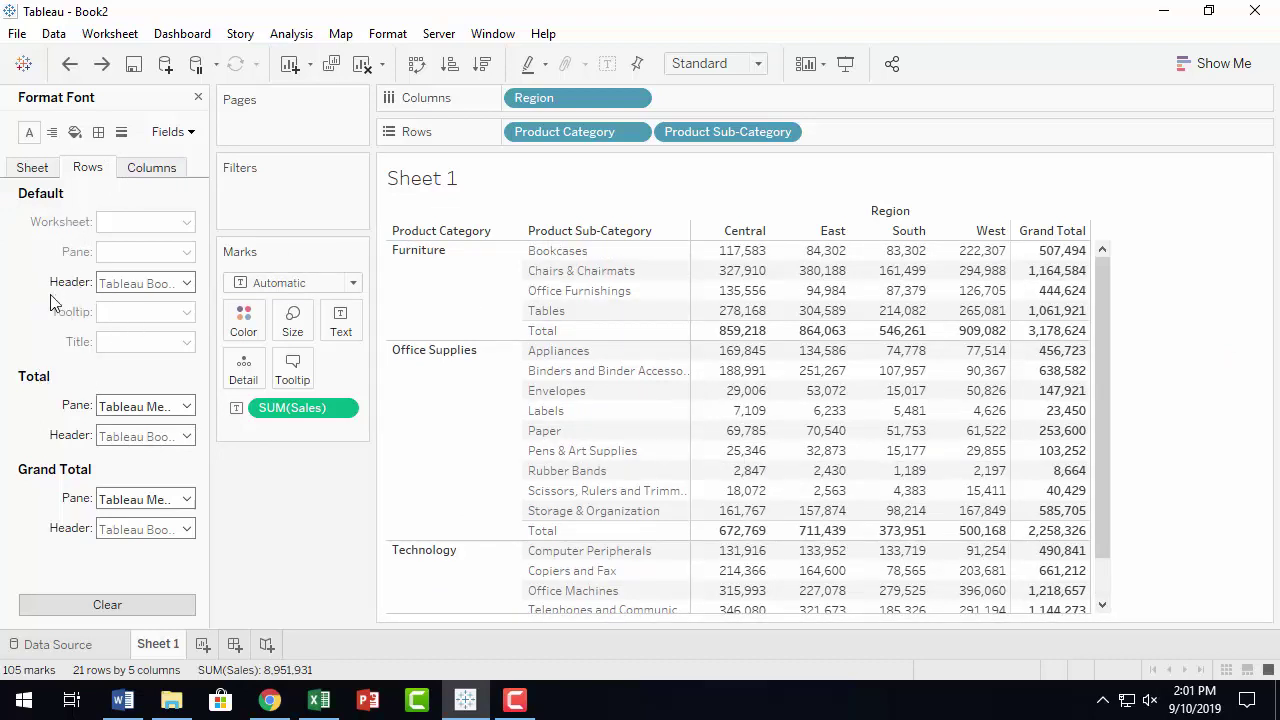
pyautogui.click(185, 283)
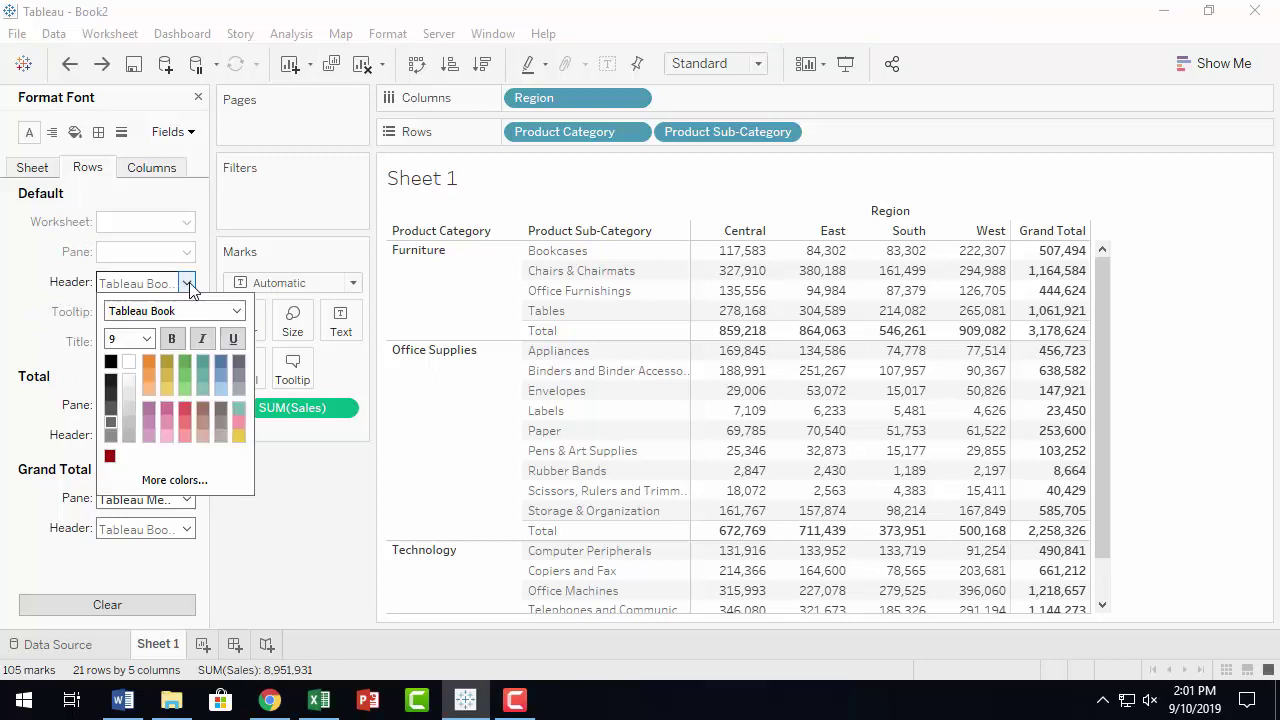
pyautogui.click(110, 456)
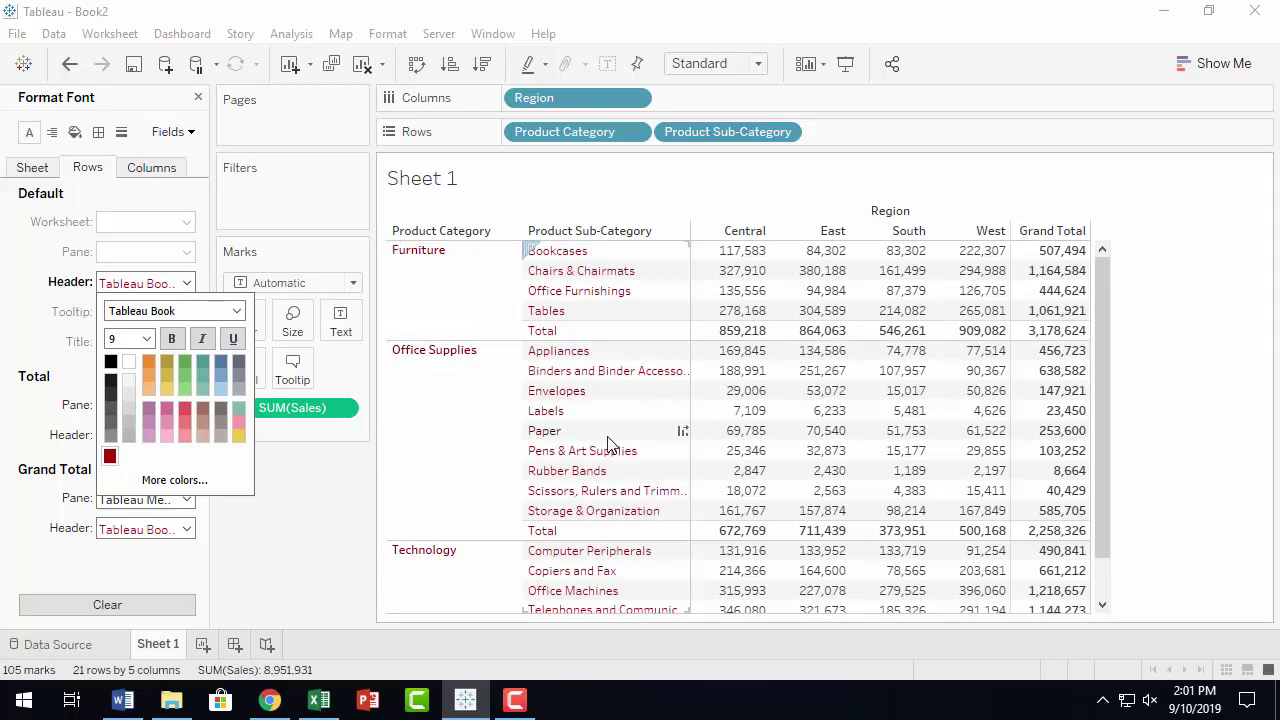
pyautogui.click(69, 68)
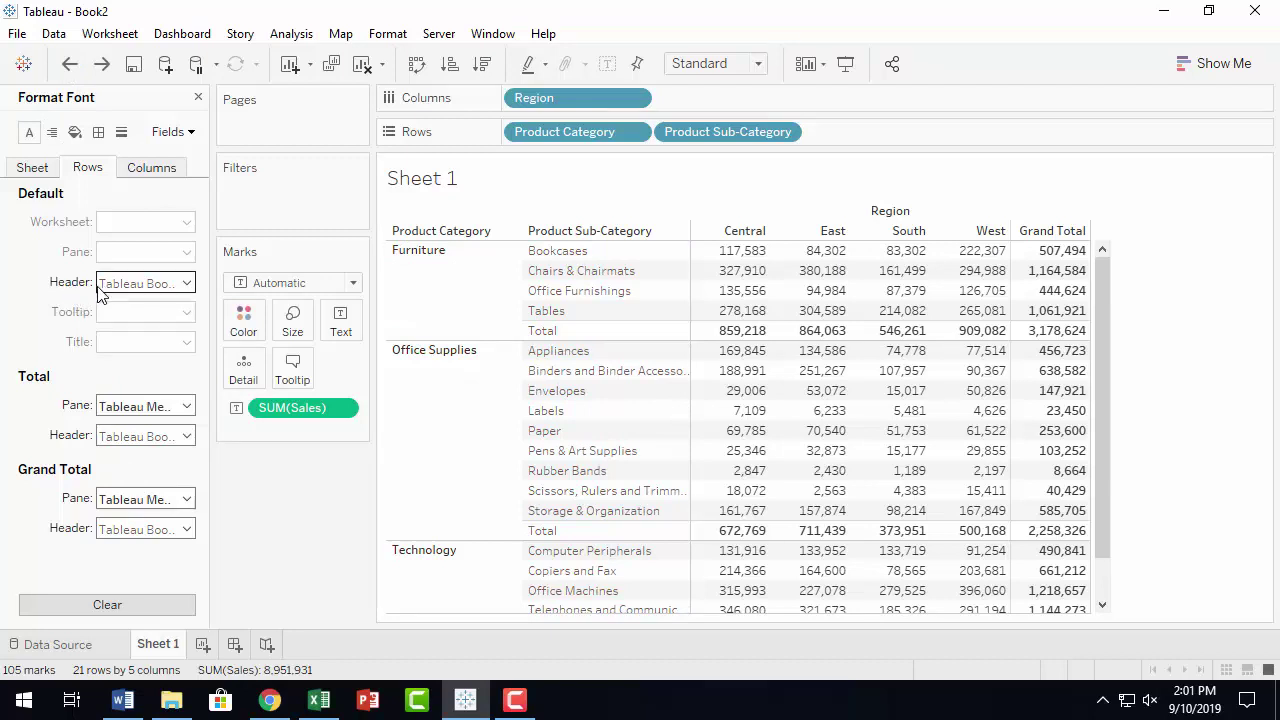
# Step: Colour the Total pane font for rows only dark red, and undo the colour change
pyautogui.click(184, 410)
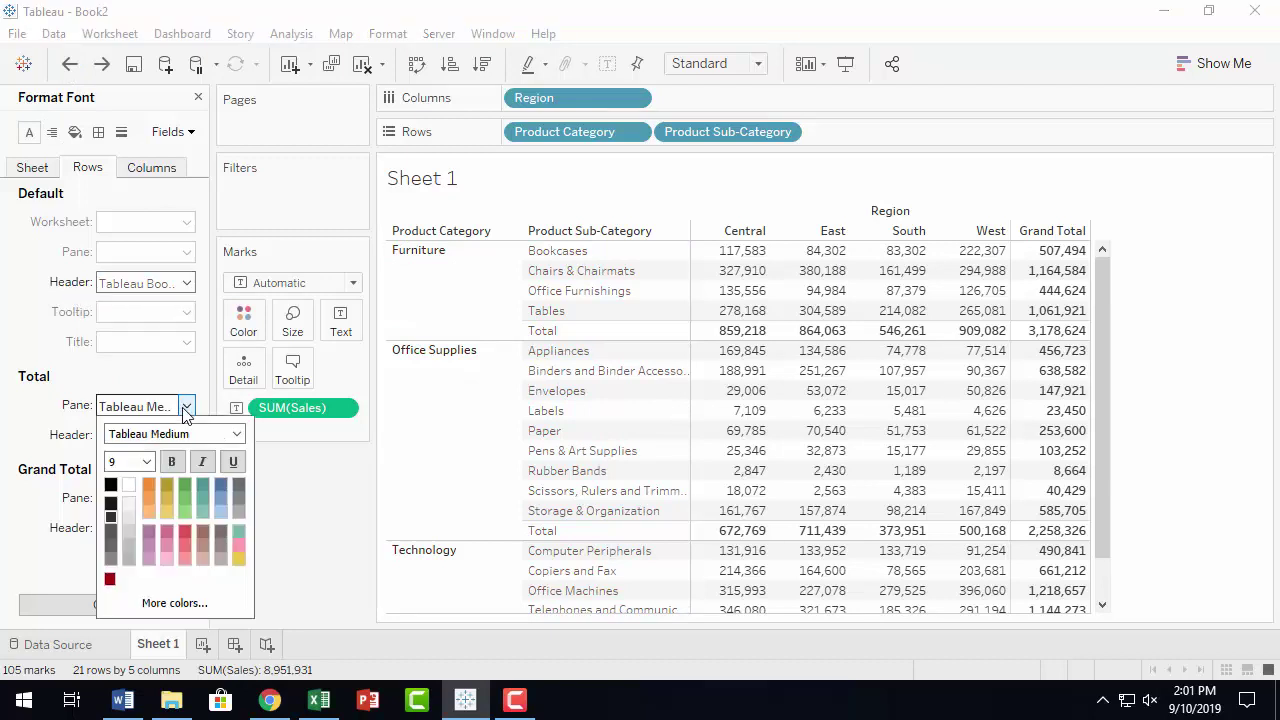
pyautogui.click(110, 580)
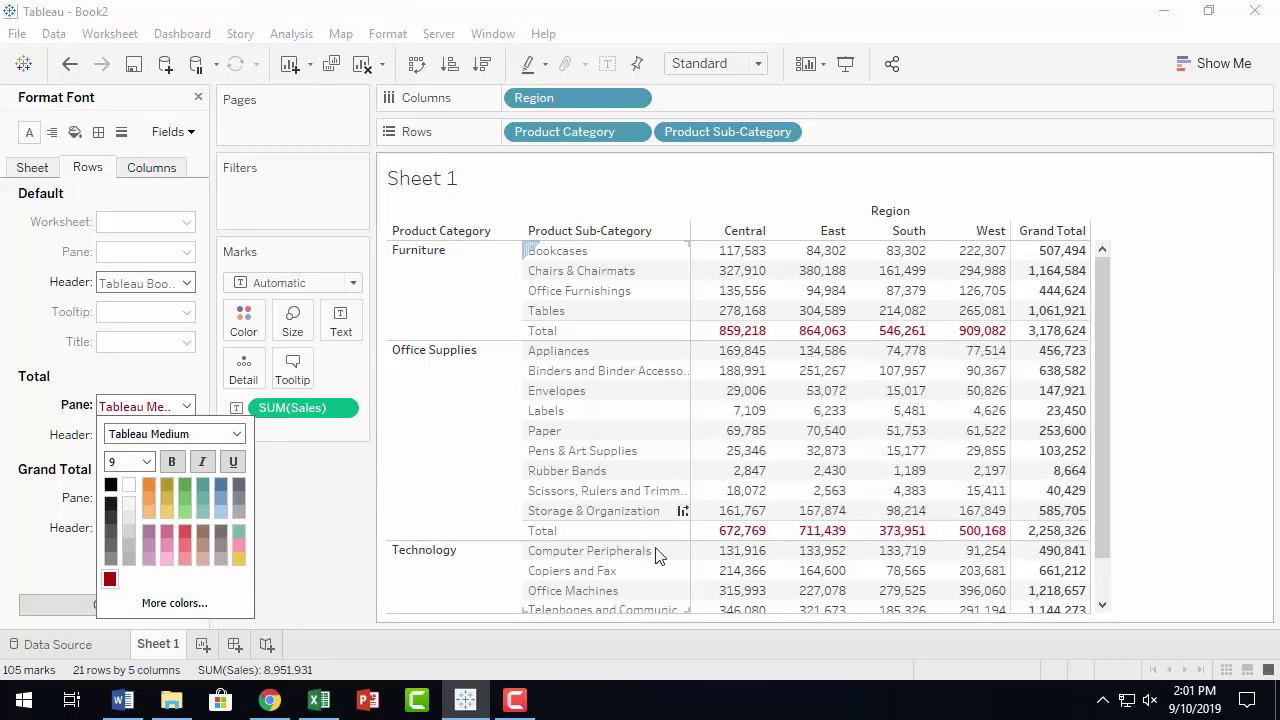
pyautogui.click(69, 63)
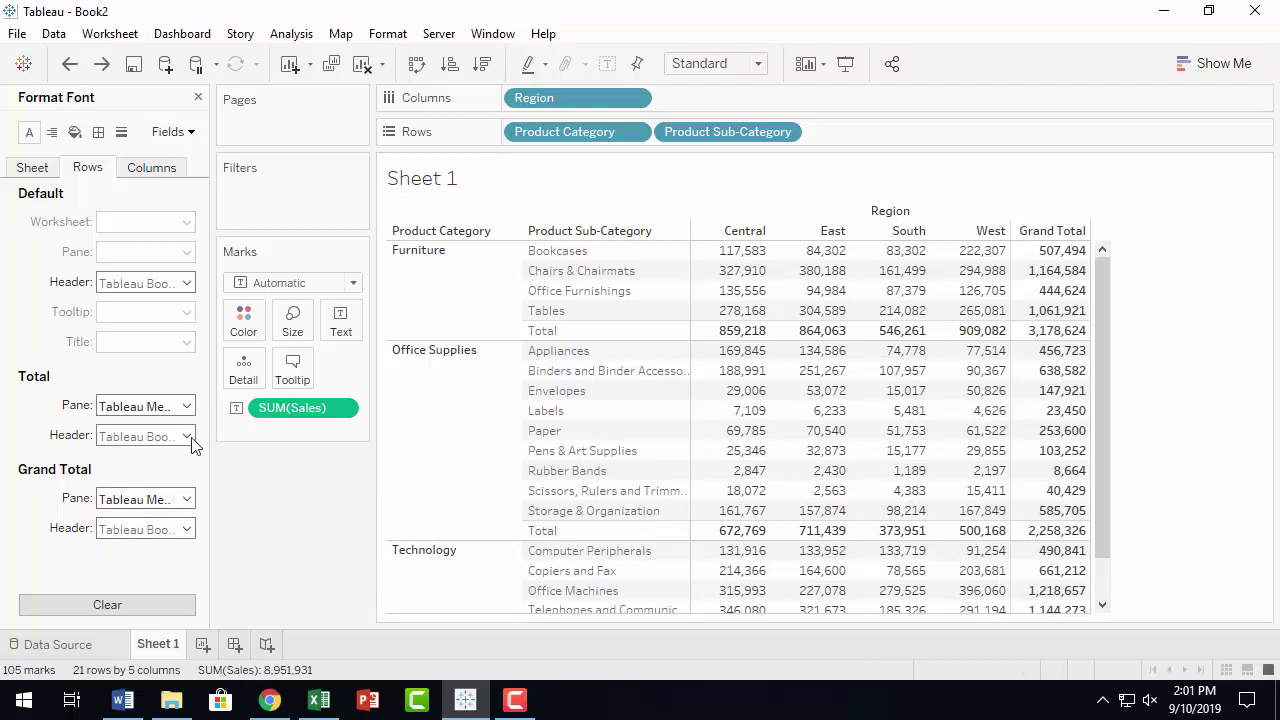
# Step: Colour the Grand Total pane font for rows only dark red, check the Grand Total row, and undo the colour
pyautogui.click(170, 502)
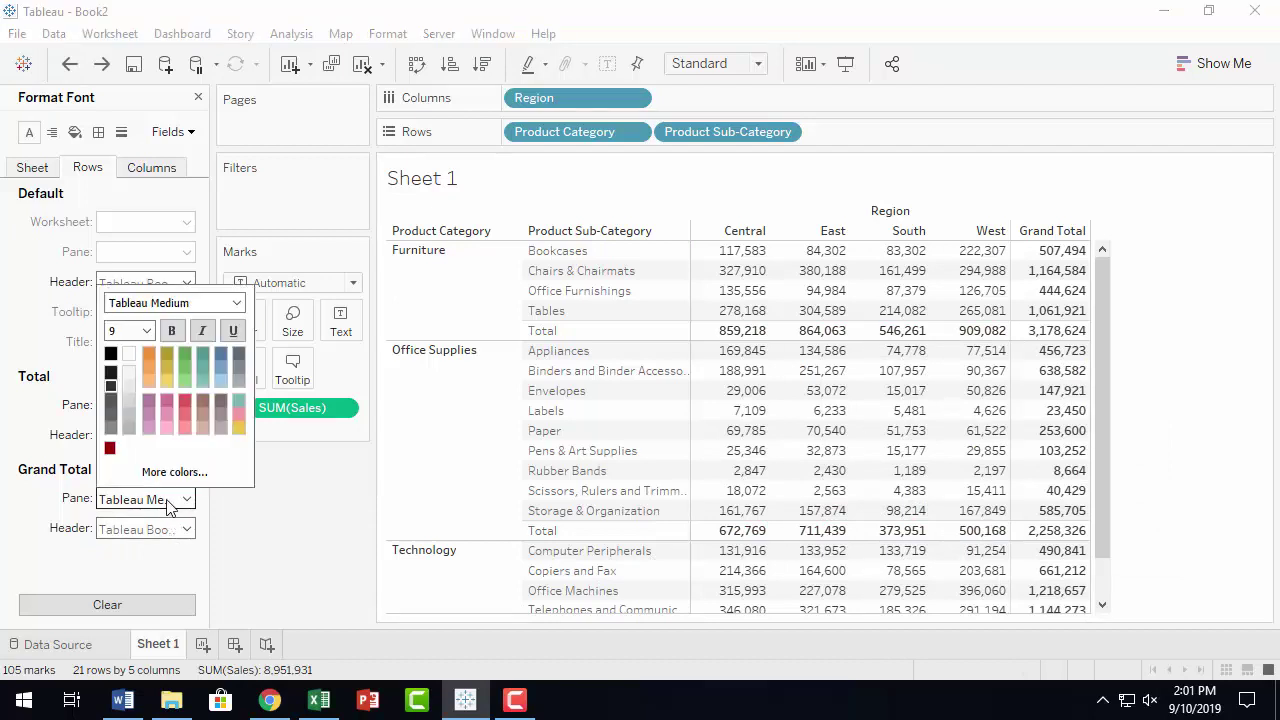
pyautogui.click(110, 448)
pyautogui.scroll(-2, 820, 530)
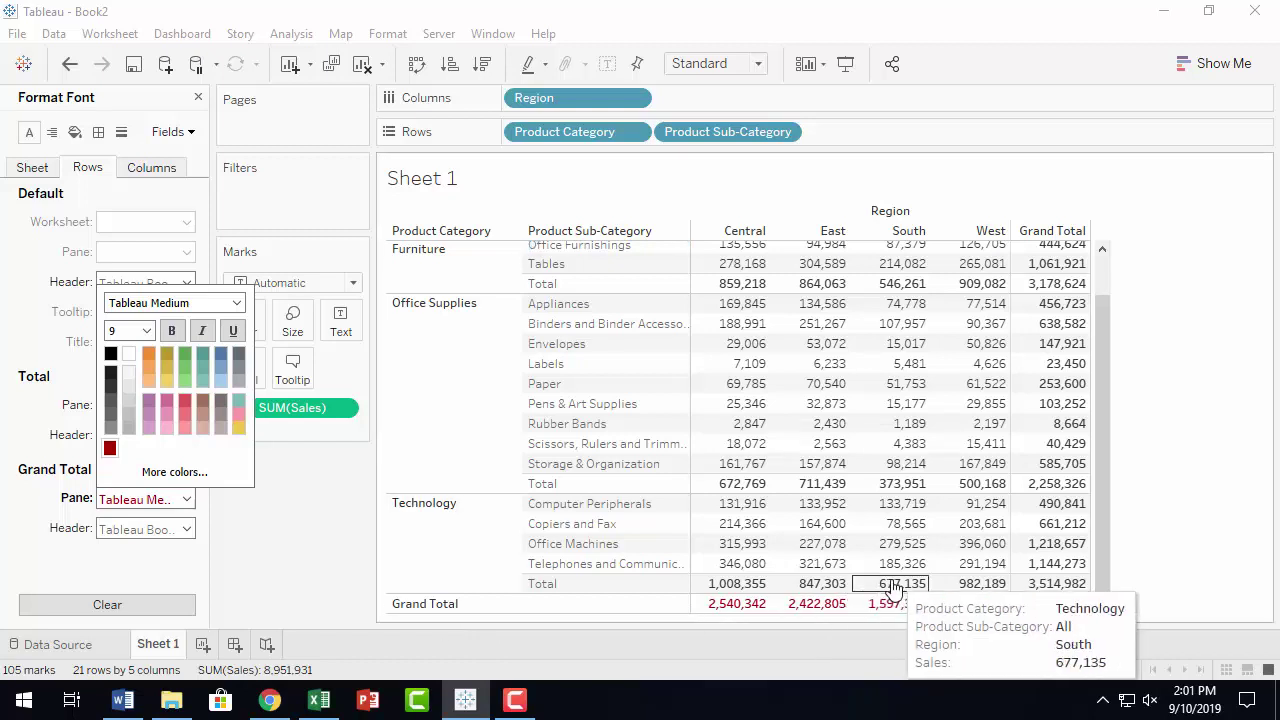
pyautogui.scroll(2, 887, 588)
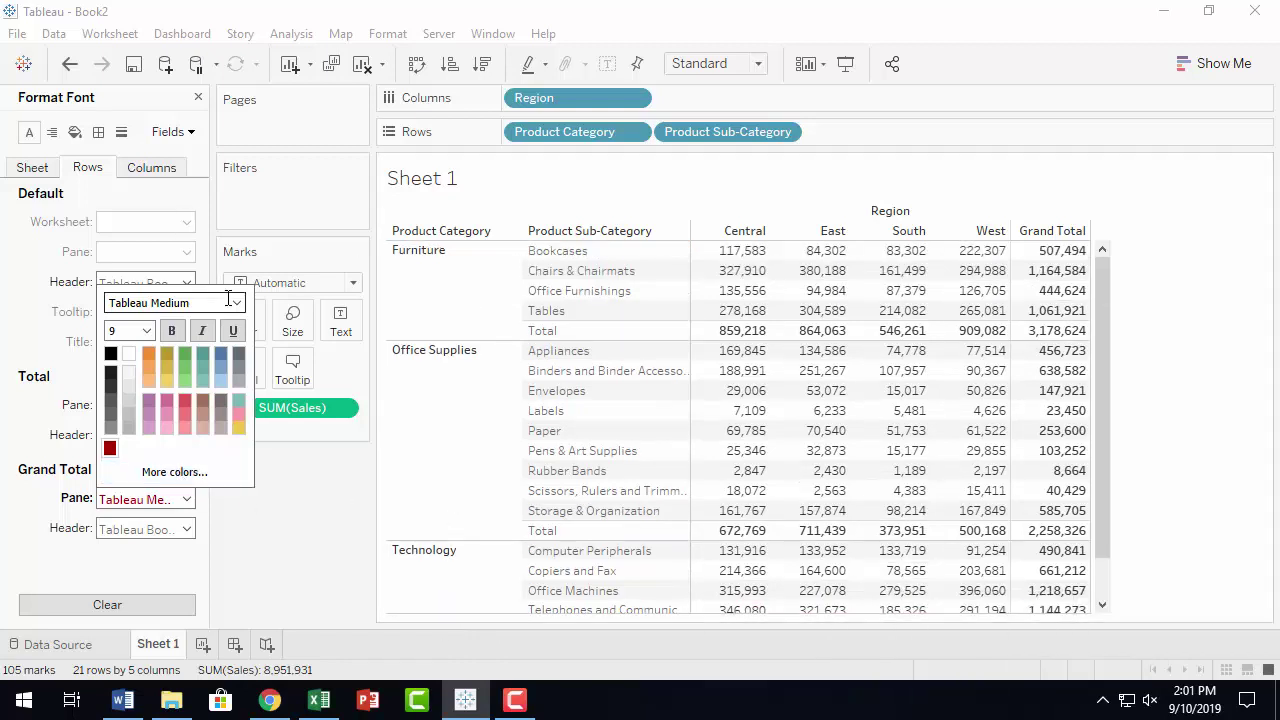
pyautogui.click(27, 256)
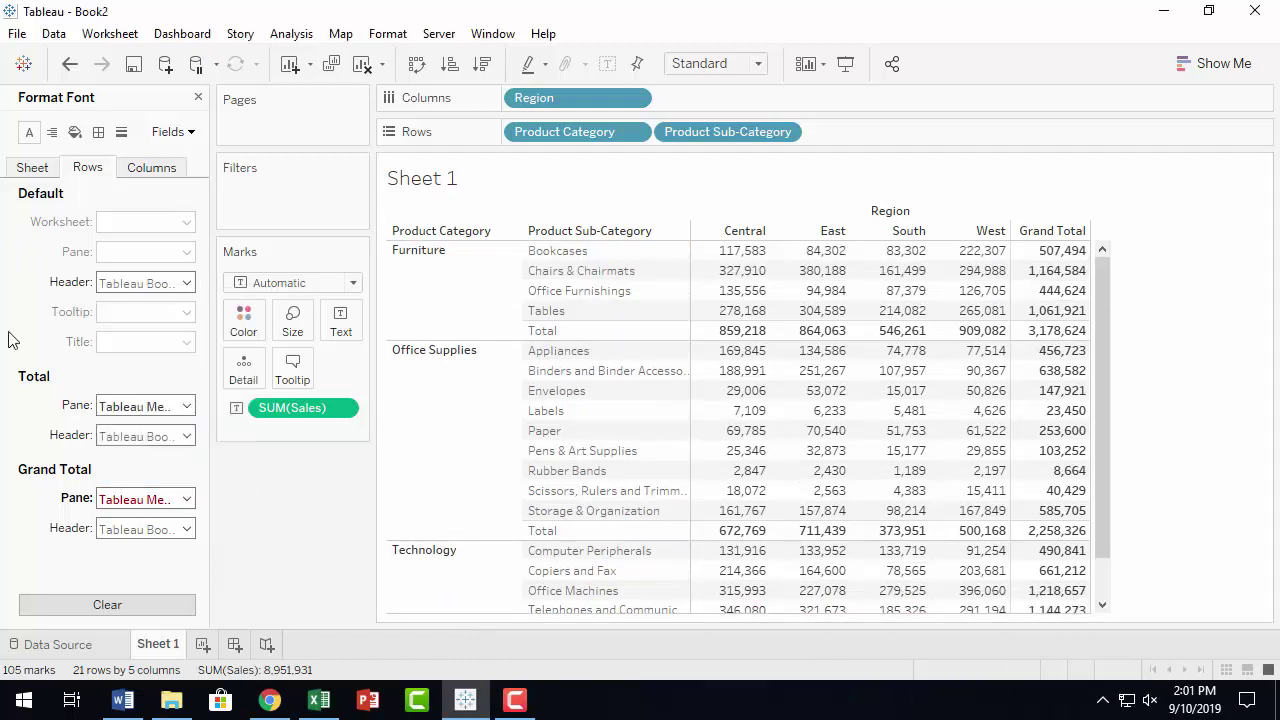
pyautogui.click(69, 63)
# Step: Colour the Grand Total pane font for columns only dark red, and undo the colour change
pyautogui.click(163, 172)
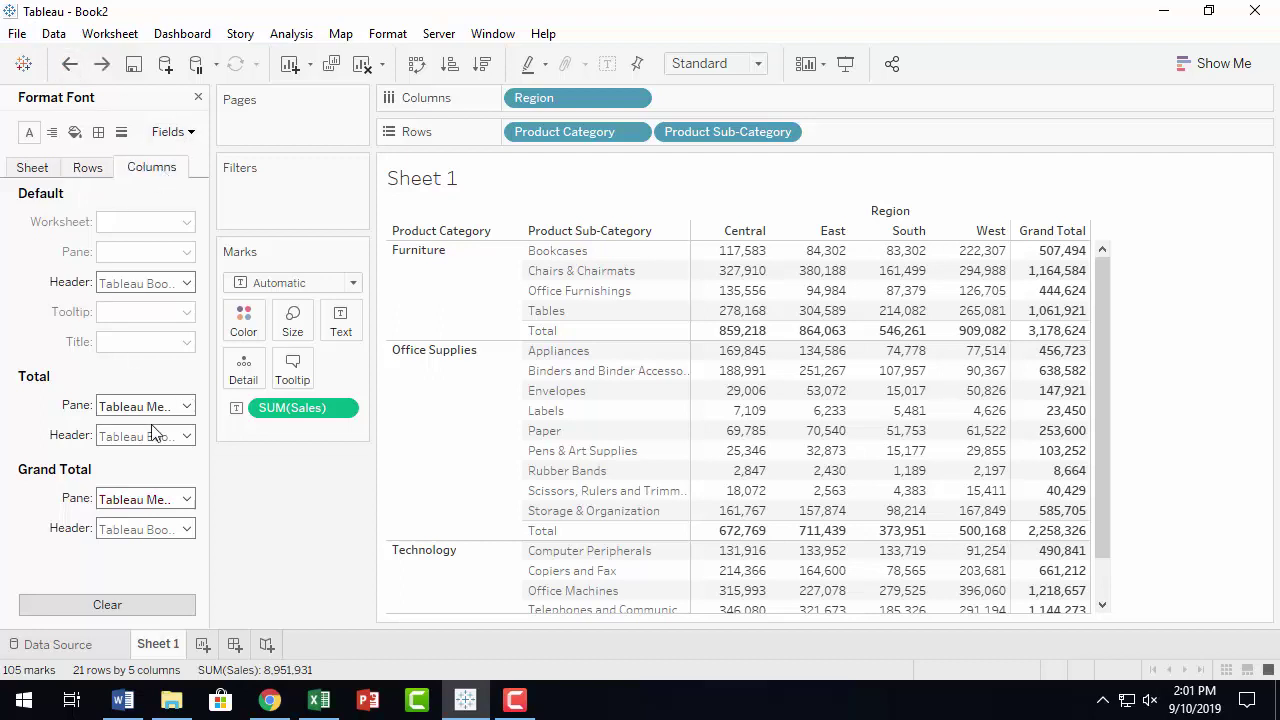
pyautogui.click(190, 503)
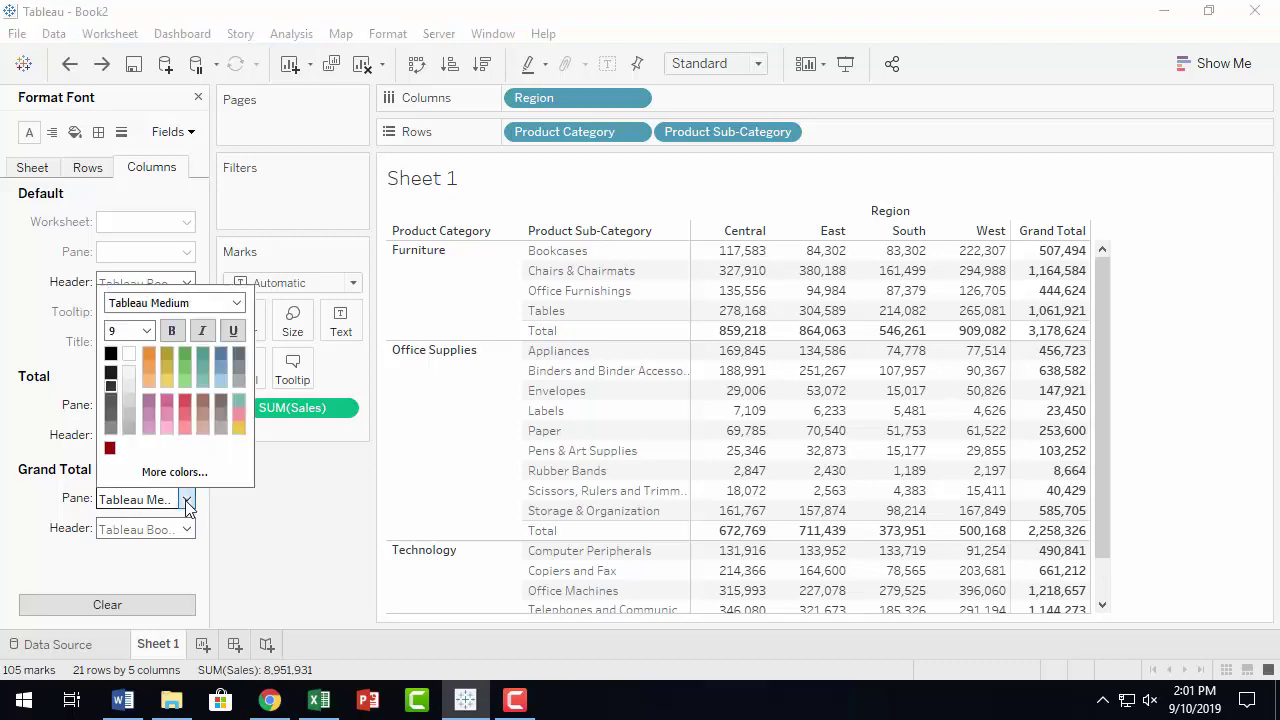
pyautogui.click(110, 448)
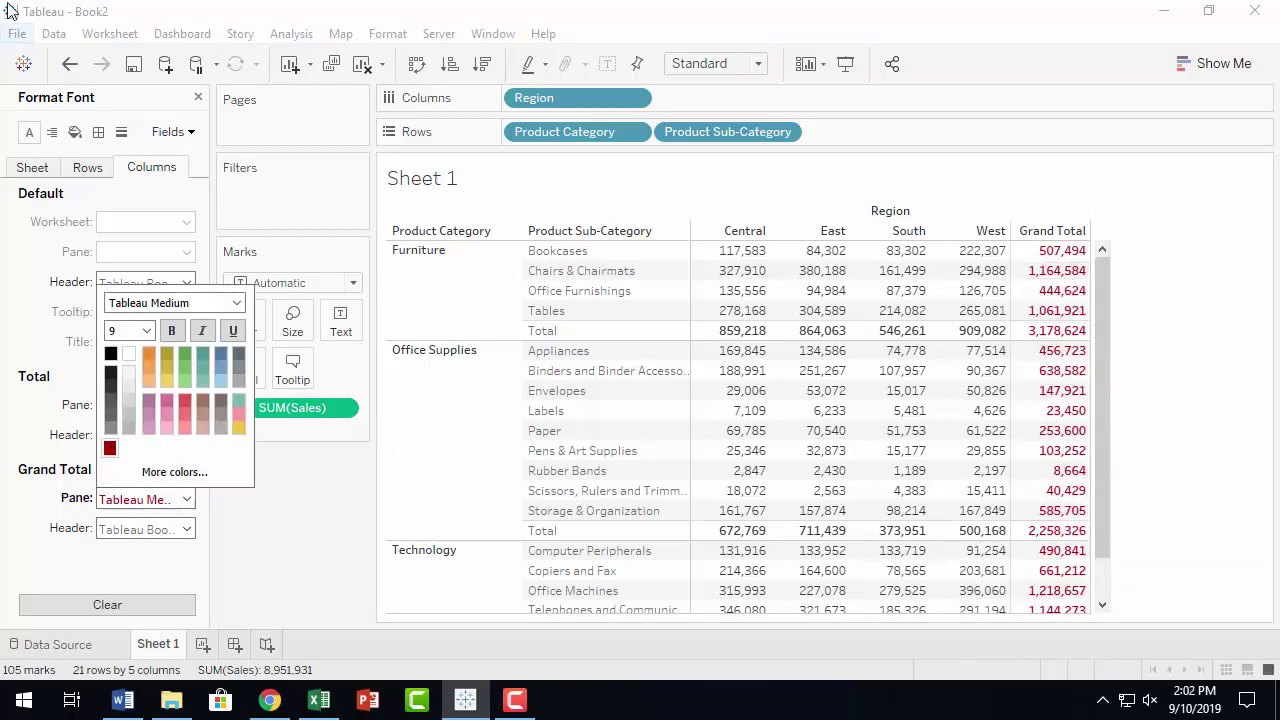
pyautogui.click(66, 64)
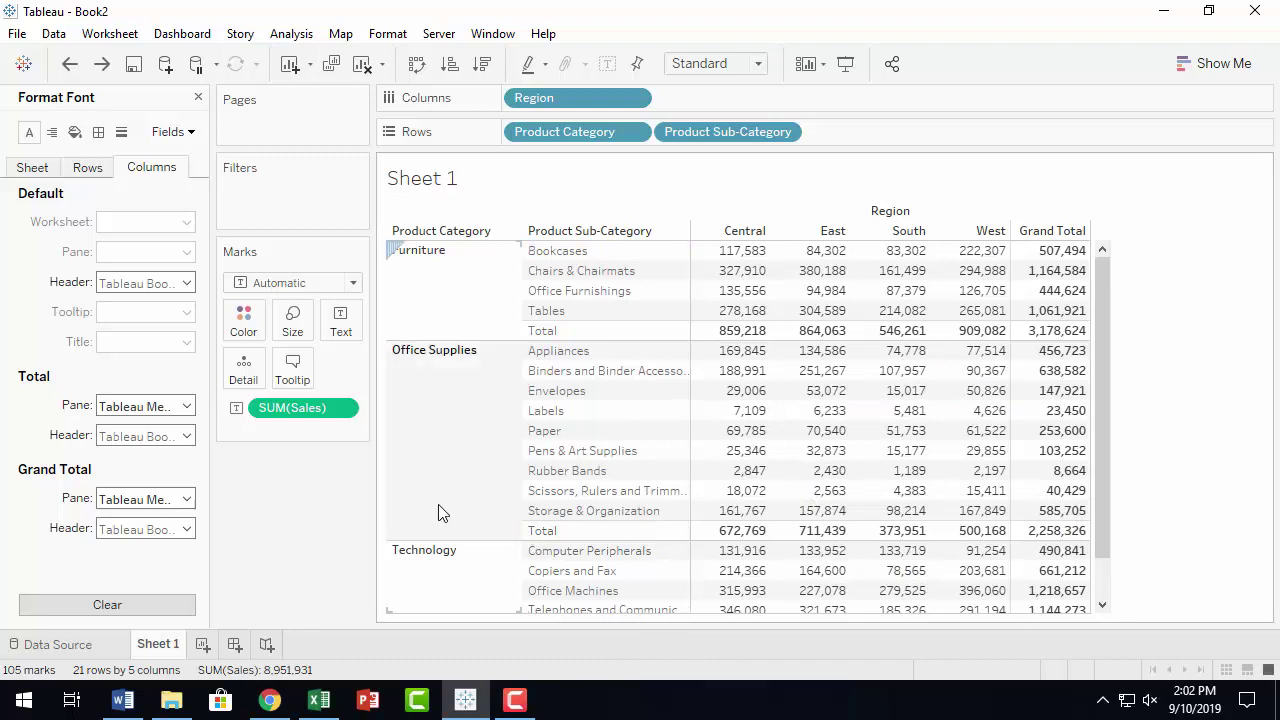
pyautogui.click(512, 702)
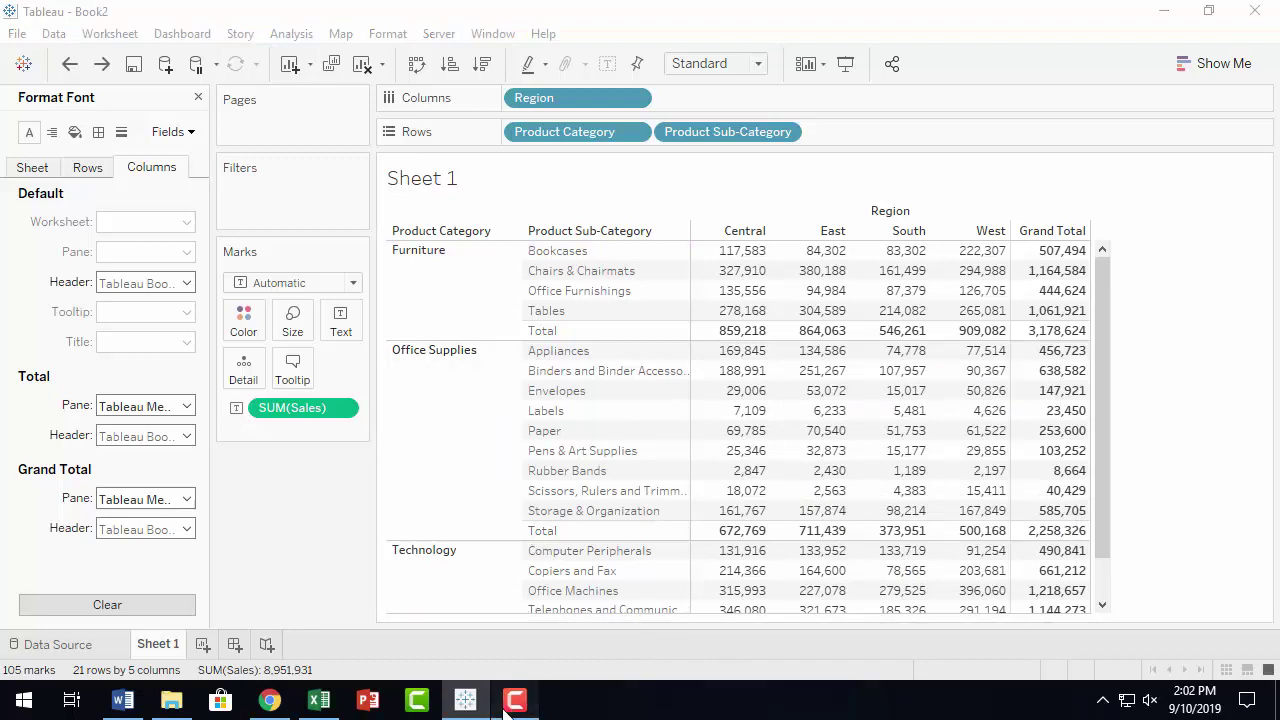